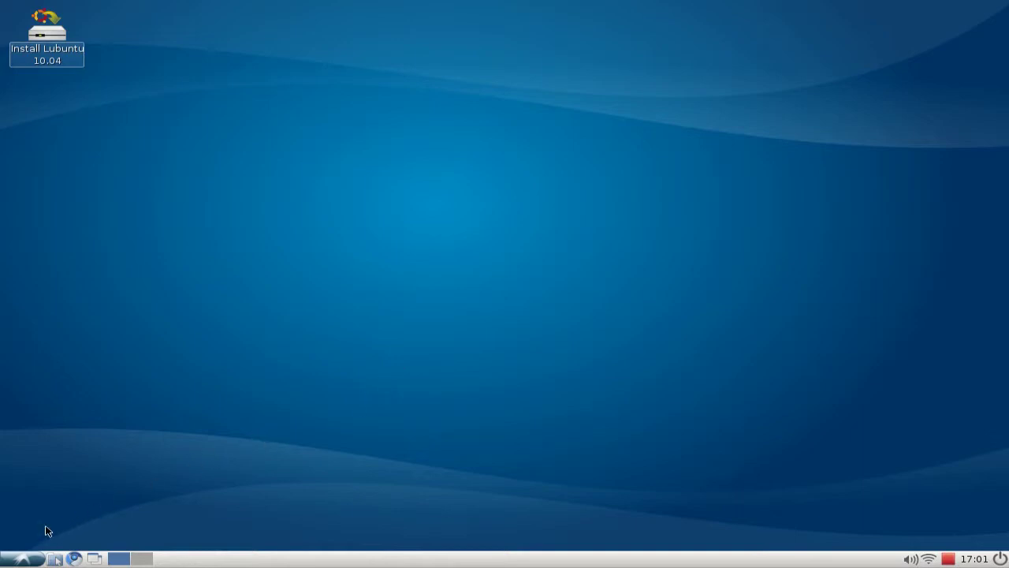
Search Synaptic Package Manager for 'audacity', confirm version 1.3.12-2 is installed, and close it.
click(22, 558)
mouse_move(87, 500)
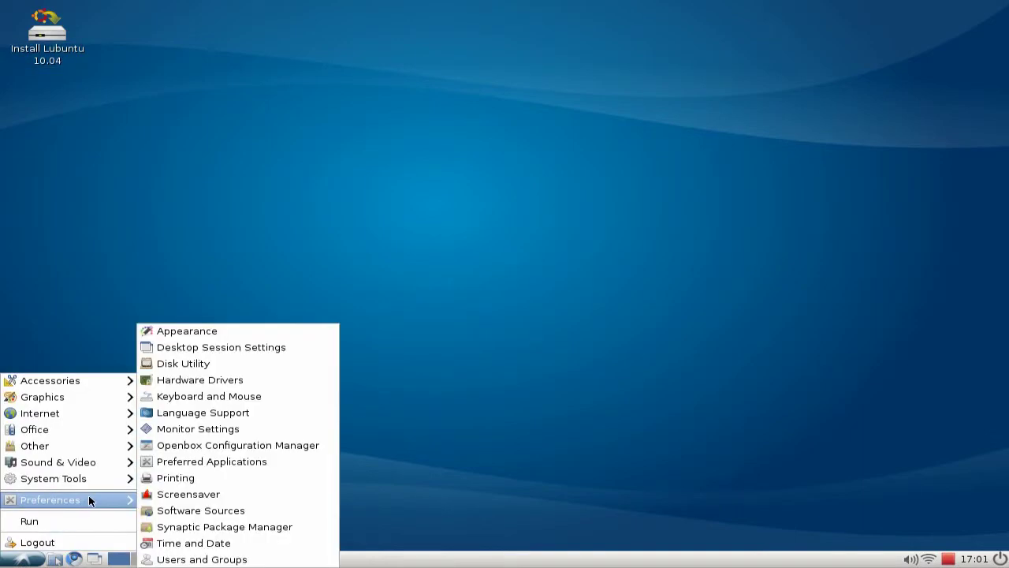
click(215, 526)
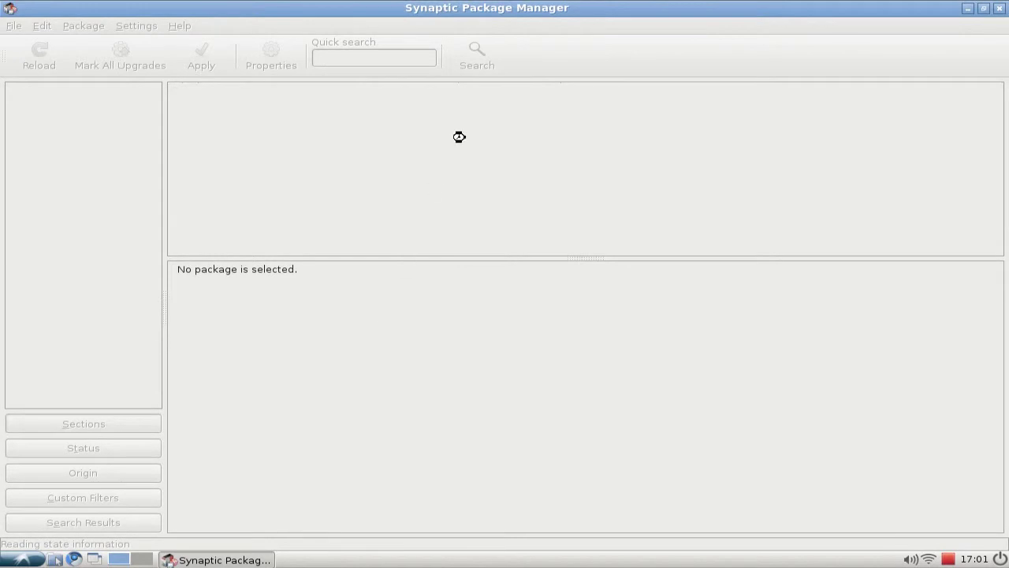
click(488, 58)
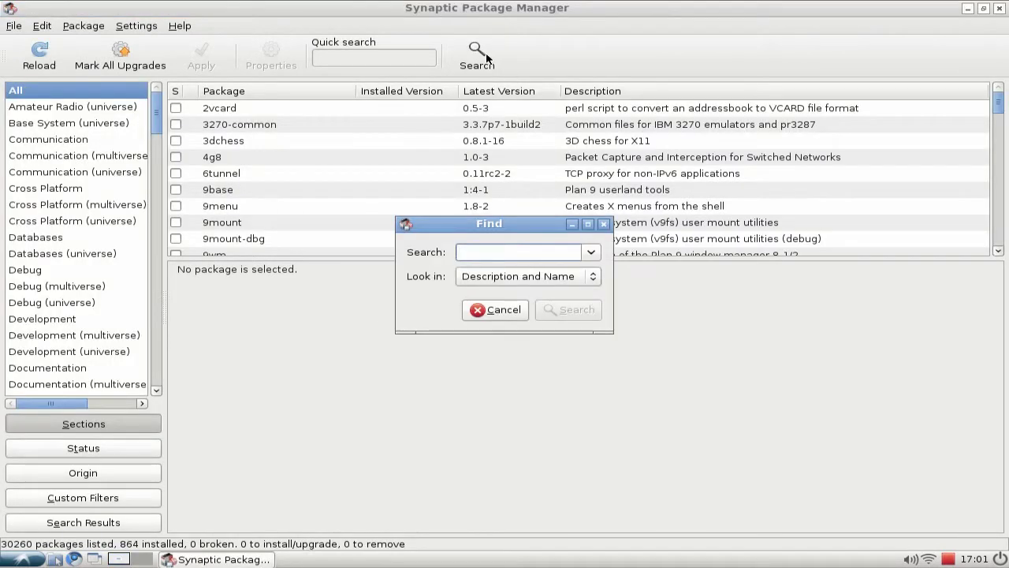
text(audacity)
key(Return)
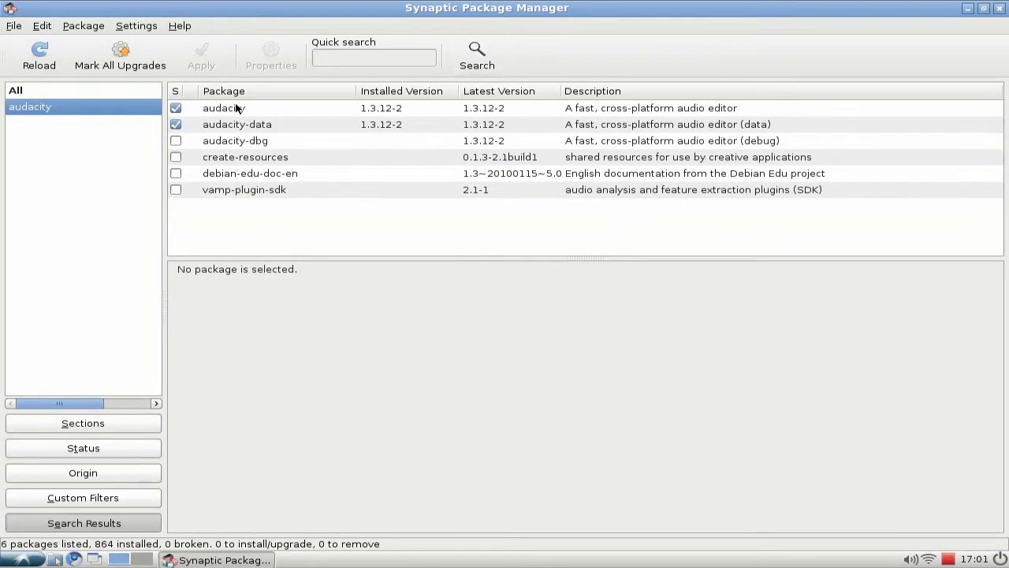
click(199, 112)
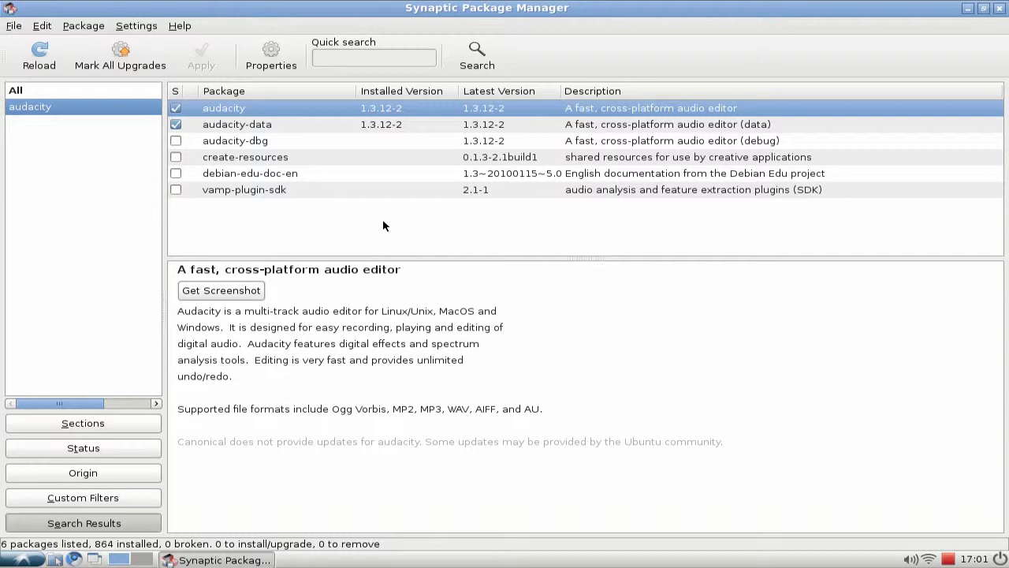
click(1000, 9)
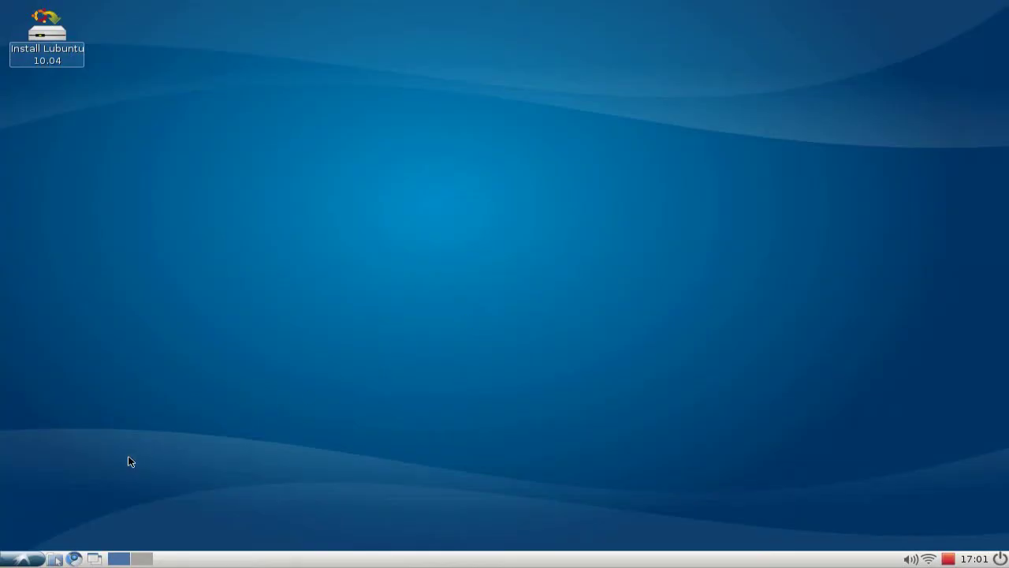
Launch Audacity from the Sound & Video menu to get an empty 44100 Hz project.
click(24, 560)
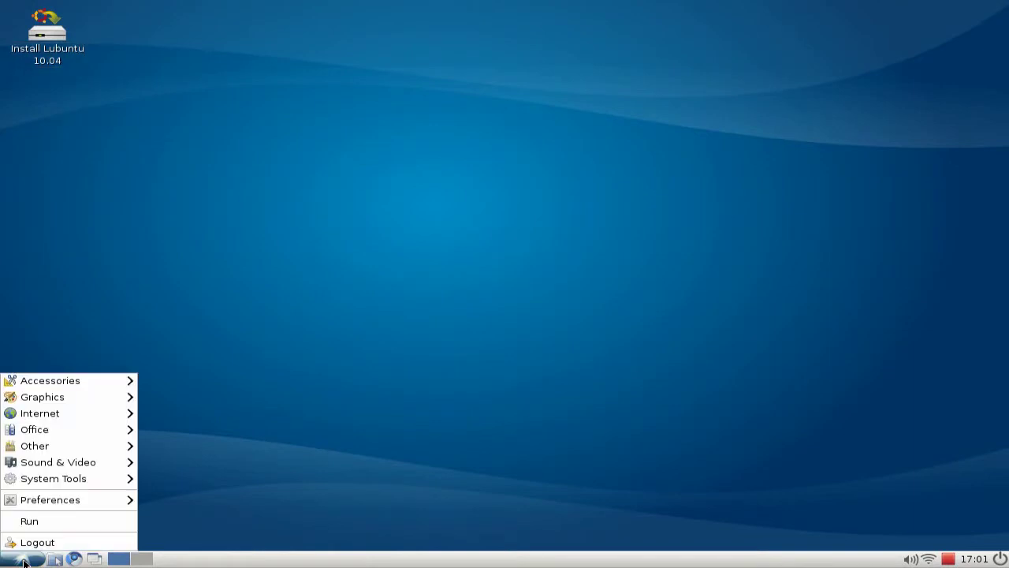
mouse_move(90, 465)
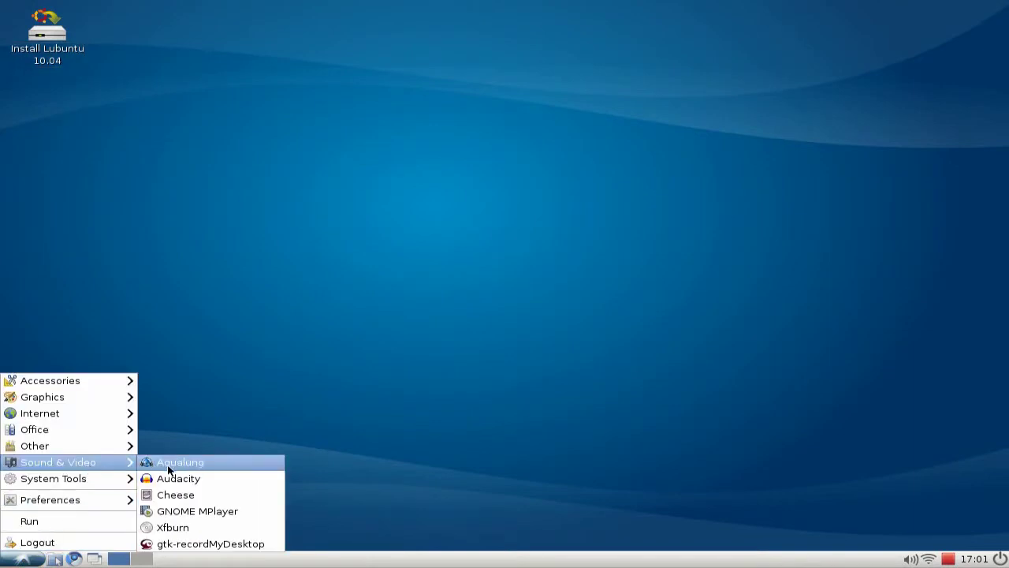
click(186, 483)
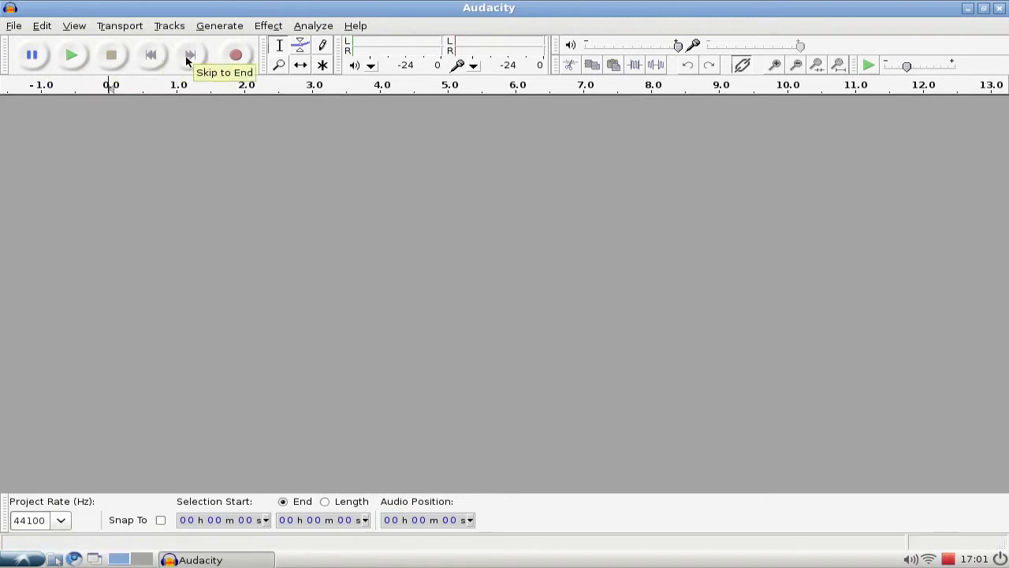
Record a roughly 4.6-second stereo voice clip, then select its first five seconds.
click(237, 56)
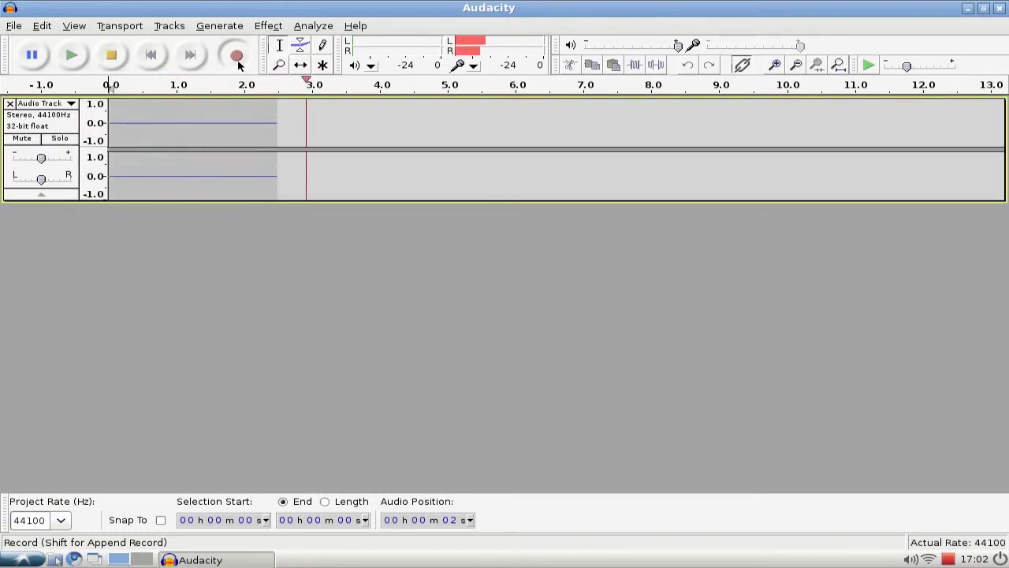
click(115, 60)
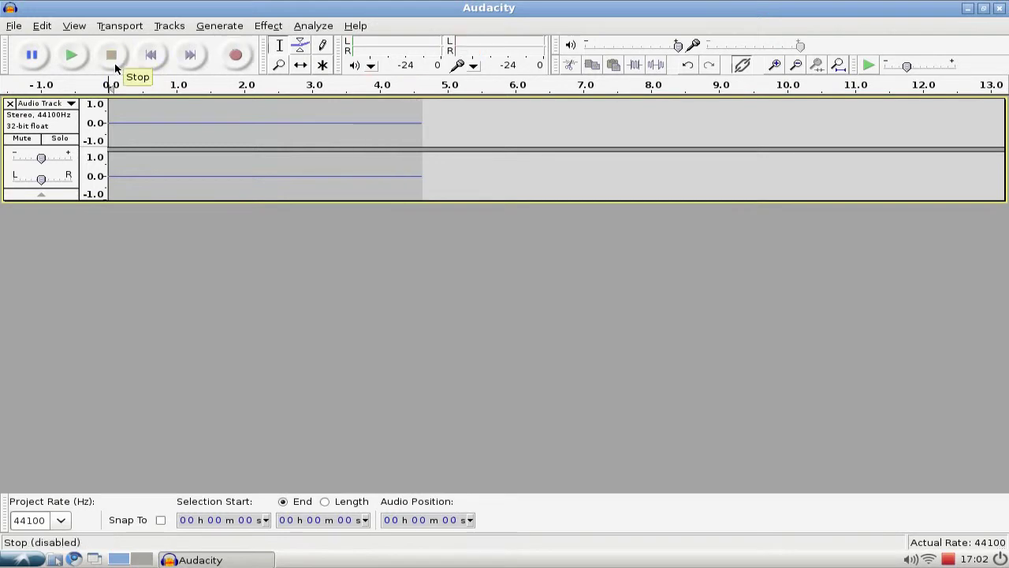
drag(441, 123, 98, 128)
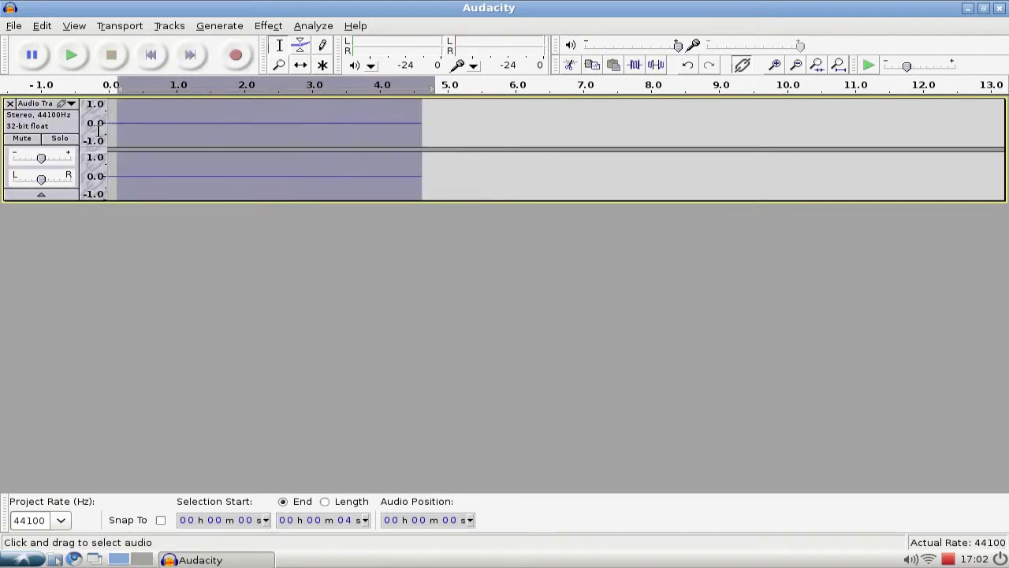
click(445, 126)
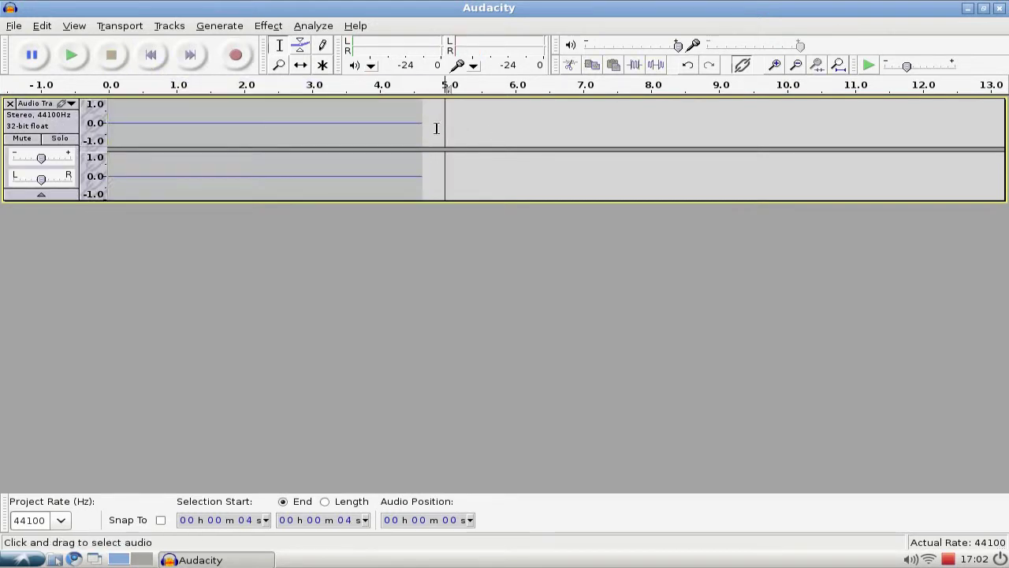
drag(436, 128, 102, 130)
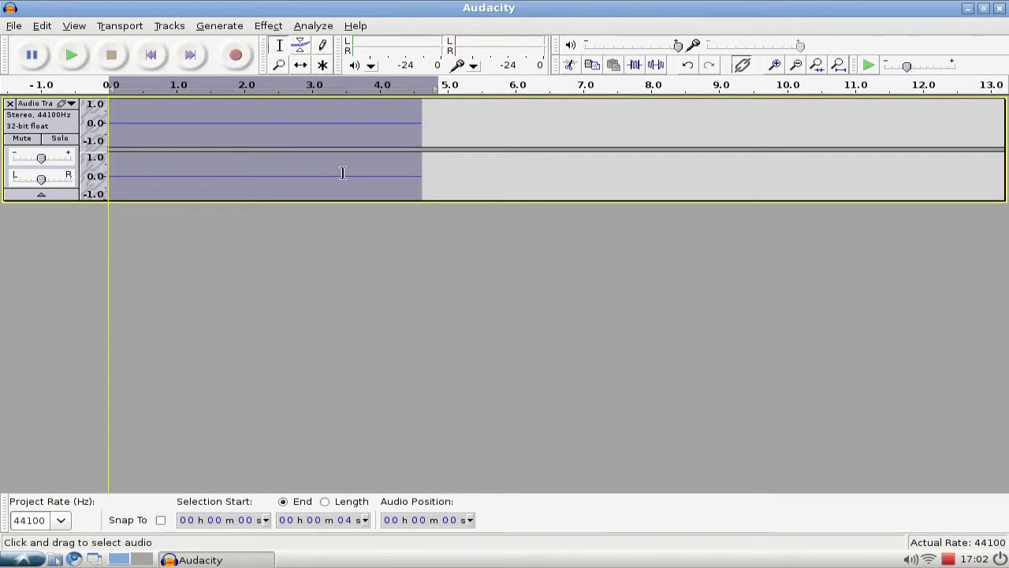
click(450, 120)
drag(456, 124, 108, 124)
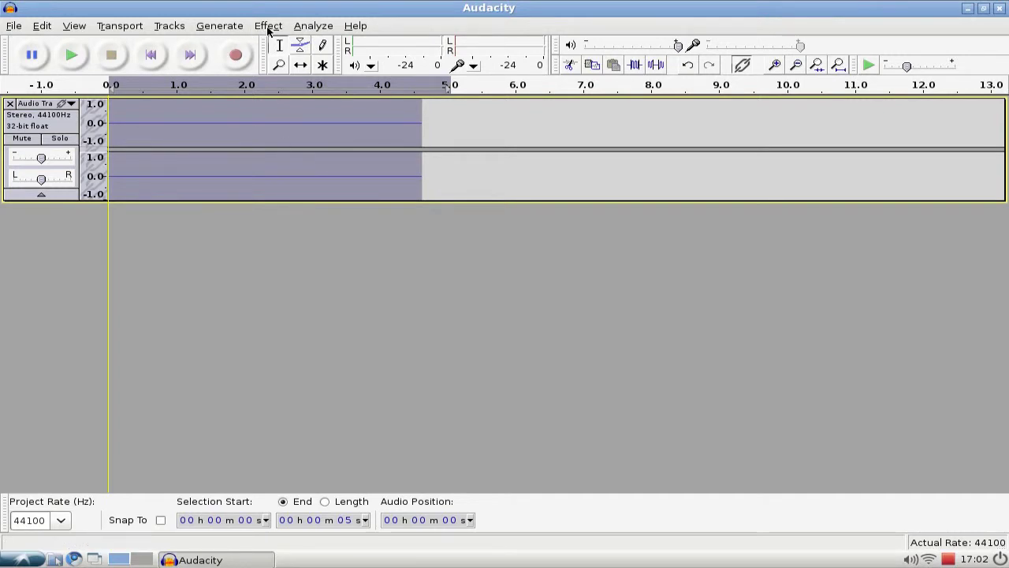
Select the recorded clip and apply Normalize at 0.0 dB with DC offset removal.
click(41, 130)
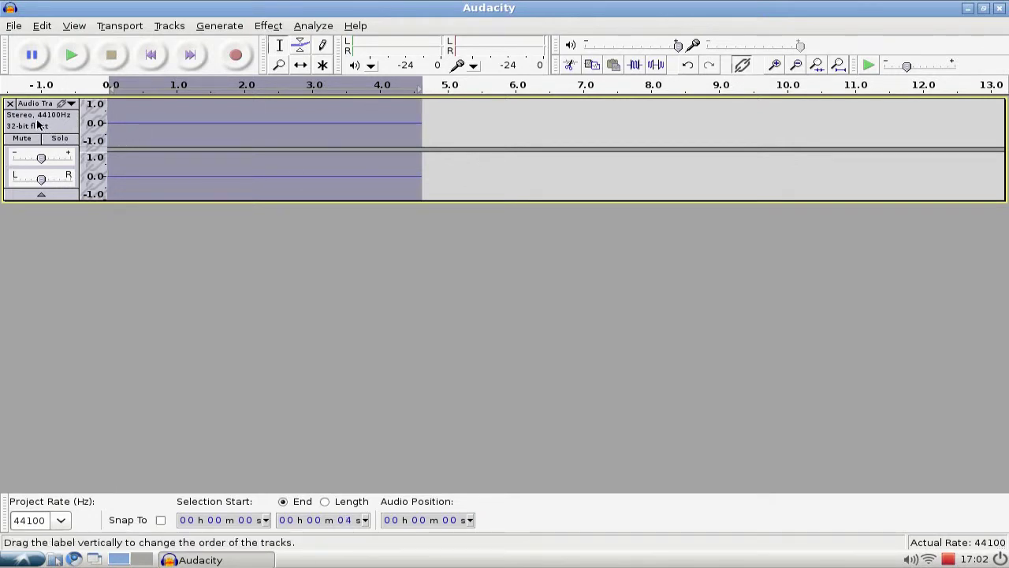
click(461, 121)
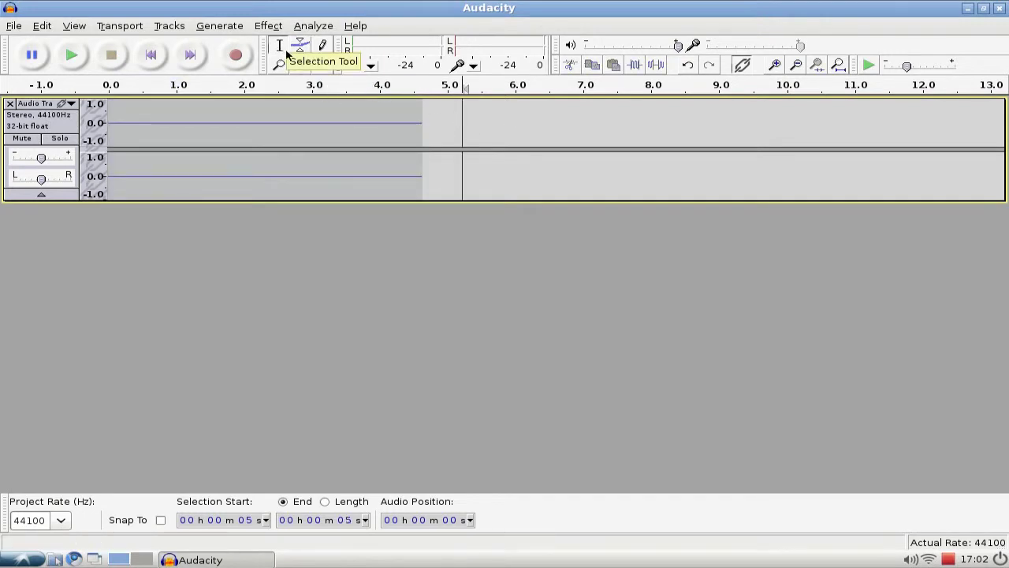
drag(439, 116, 63, 115)
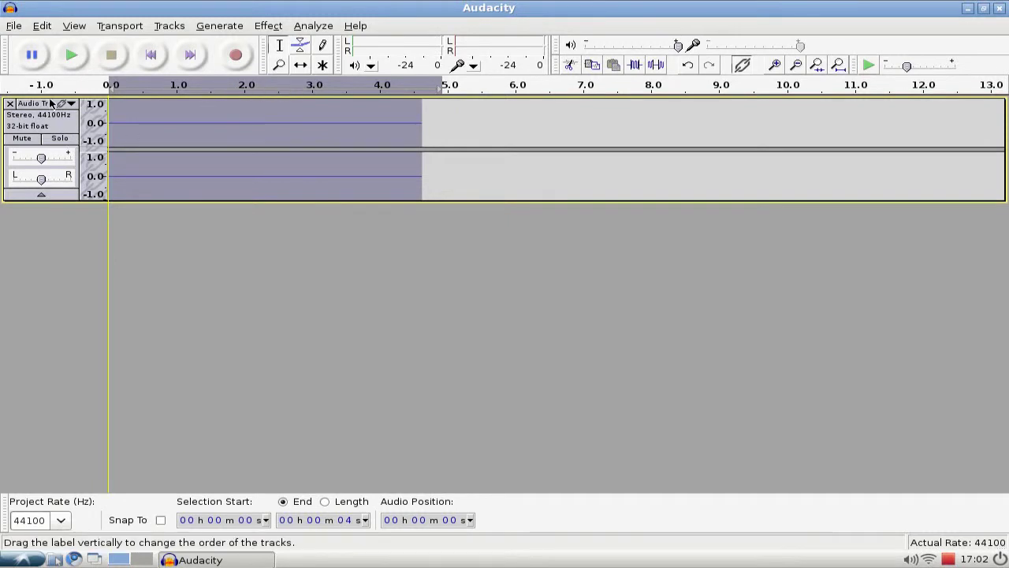
click(269, 26)
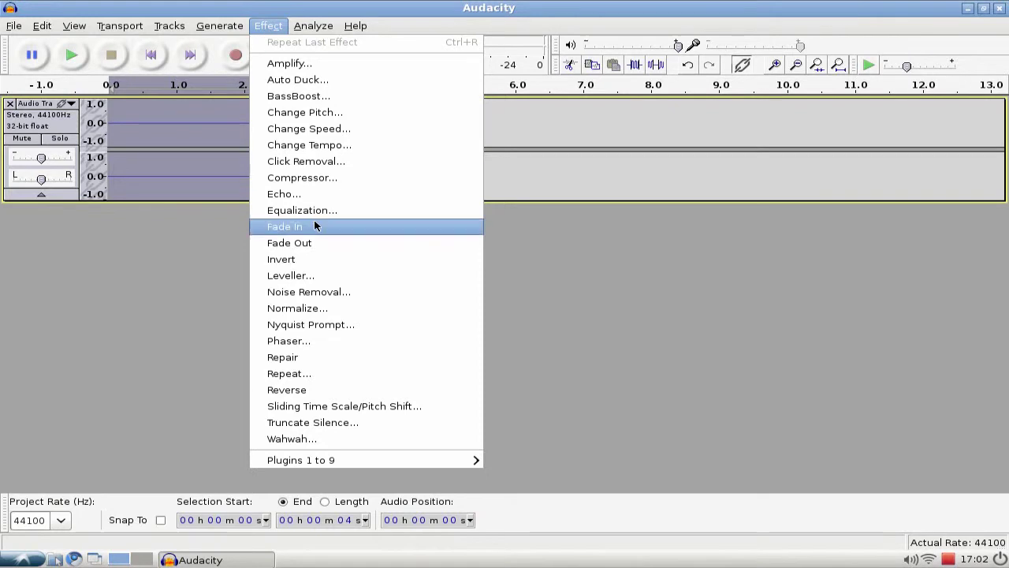
click(308, 311)
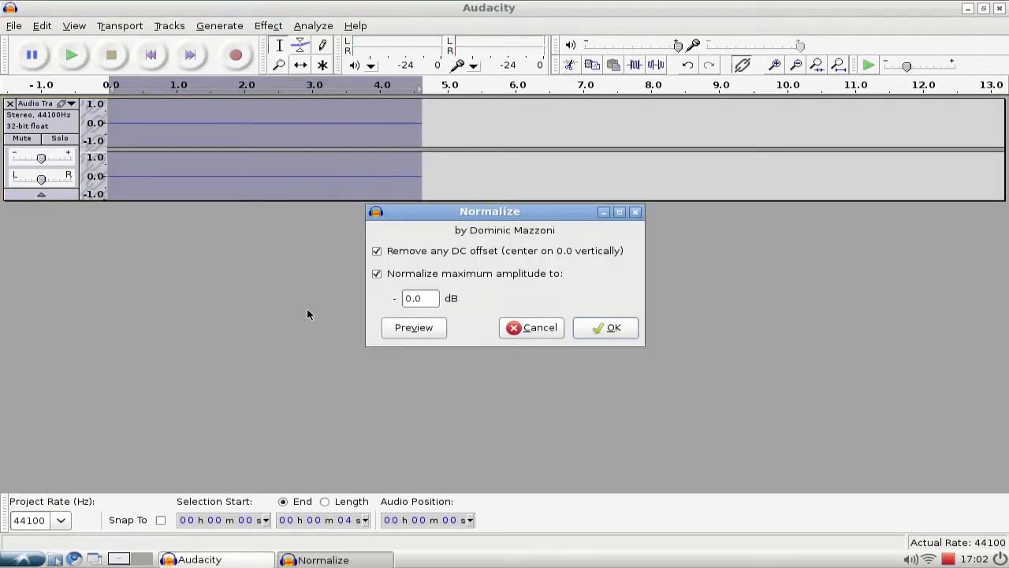
click(597, 327)
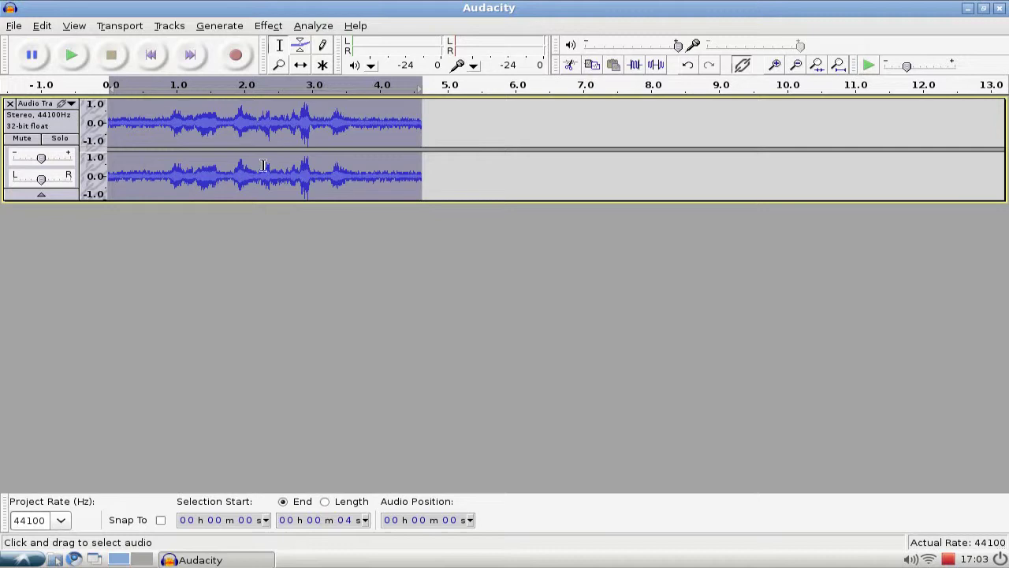
Play the recording back and select the noise-only lead-in up to where the voice begins.
click(165, 126)
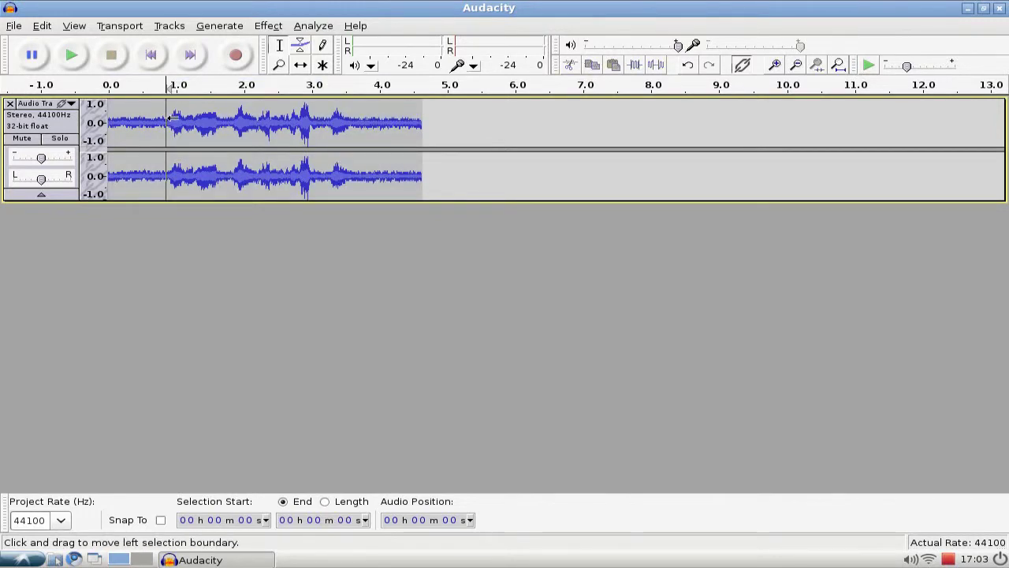
drag(159, 119, 350, 118)
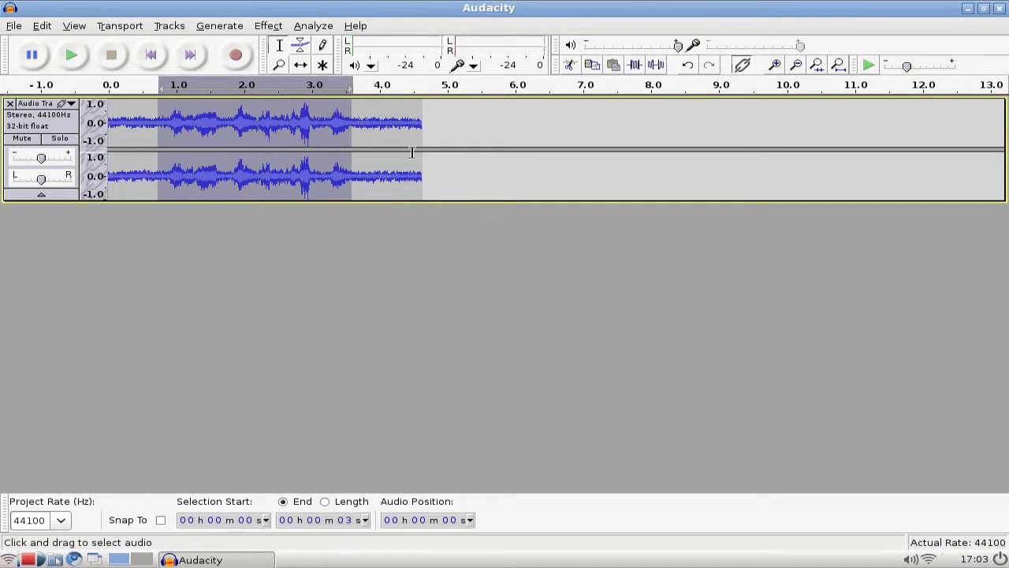
click(134, 126)
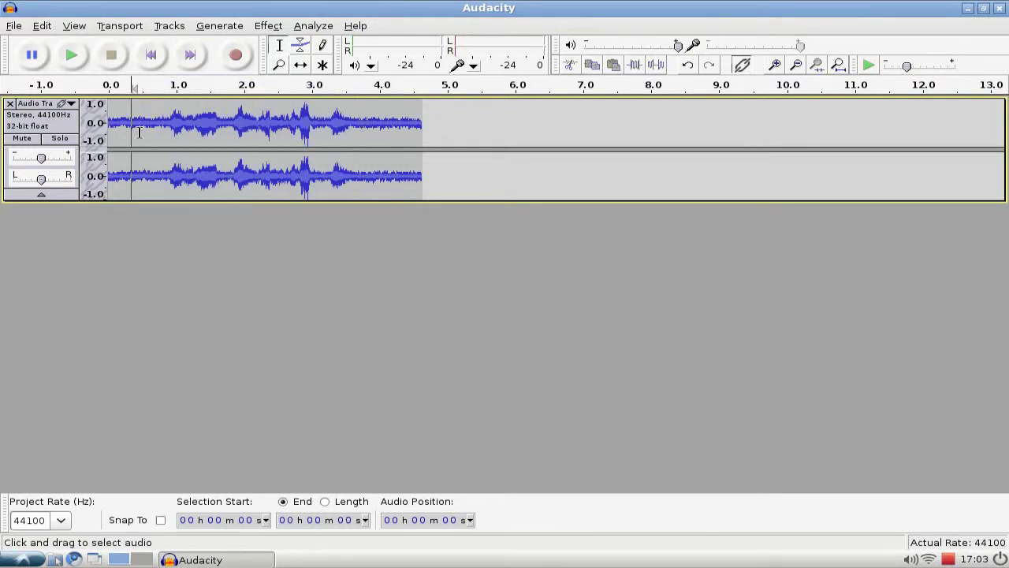
drag(435, 126, 105, 147)
click(71, 55)
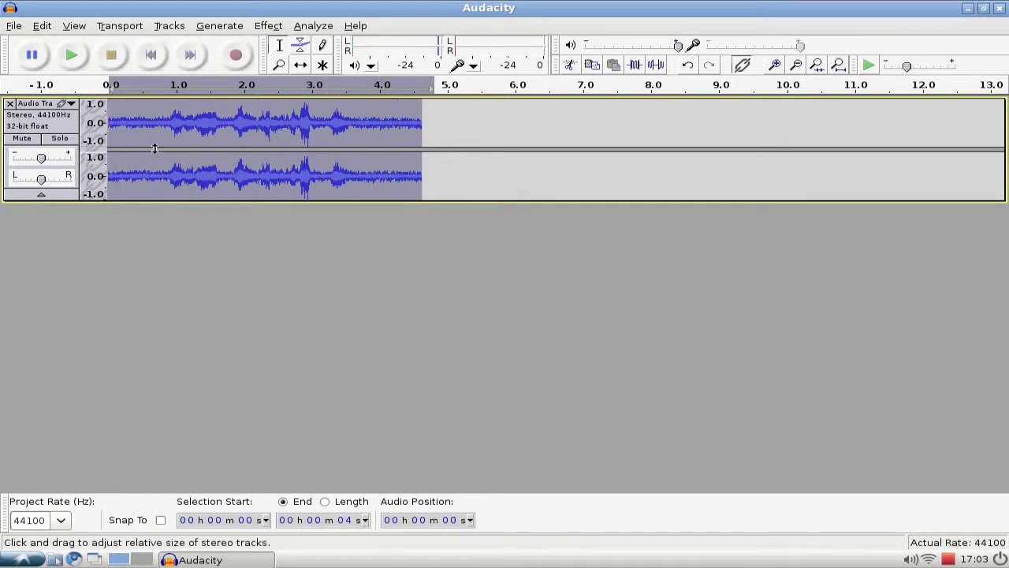
drag(160, 124, 108, 124)
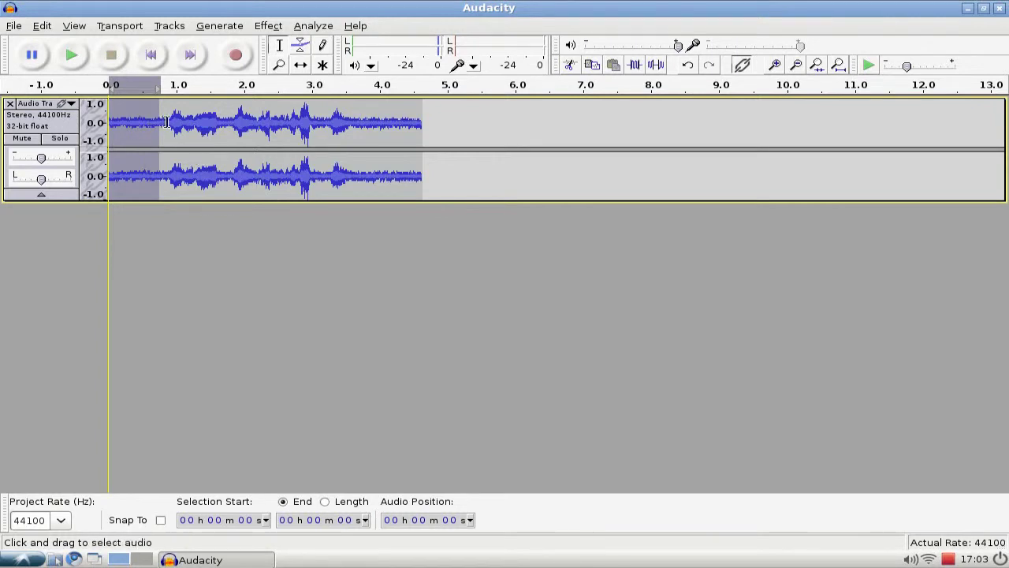
drag(155, 120, 163, 121)
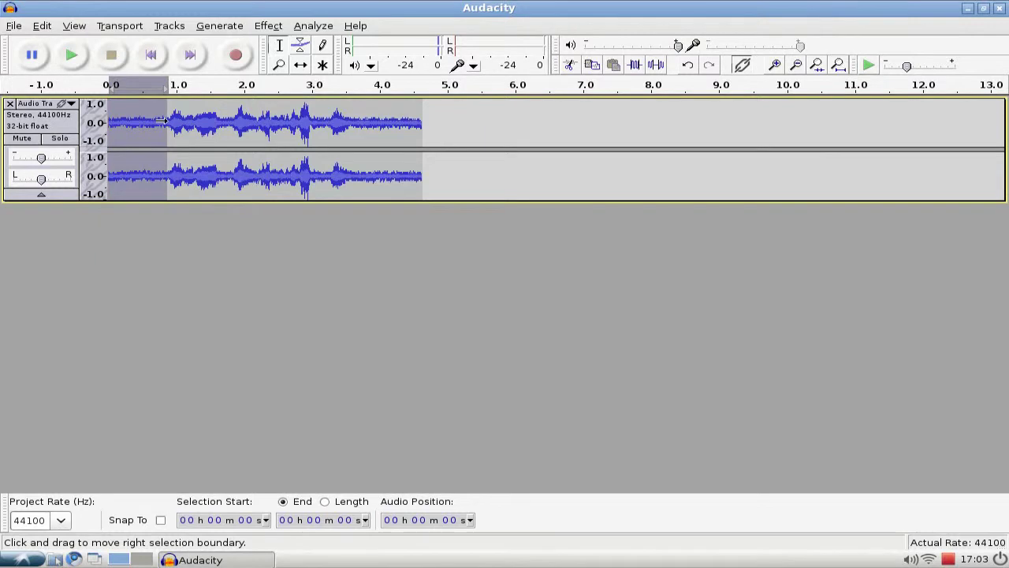
Cut the selected first second, undo the cut to restore it, and show the Effect menu.
click(42, 25)
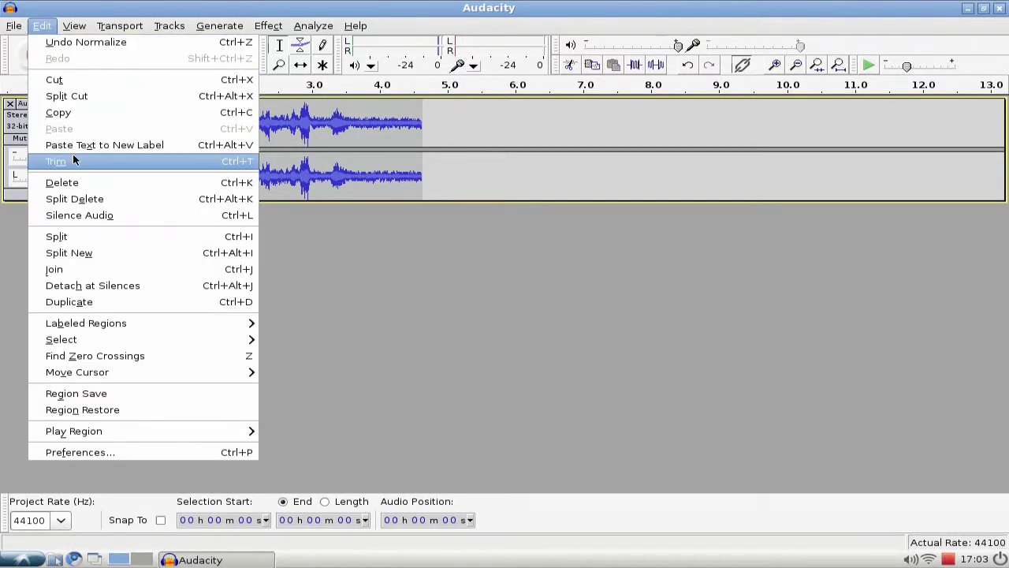
click(53, 83)
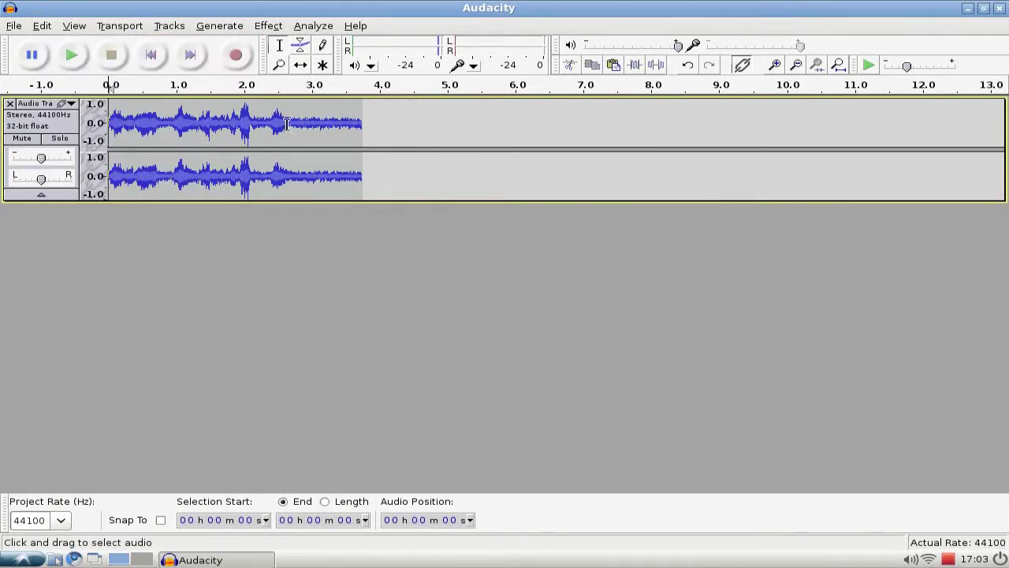
click(41, 25)
click(55, 38)
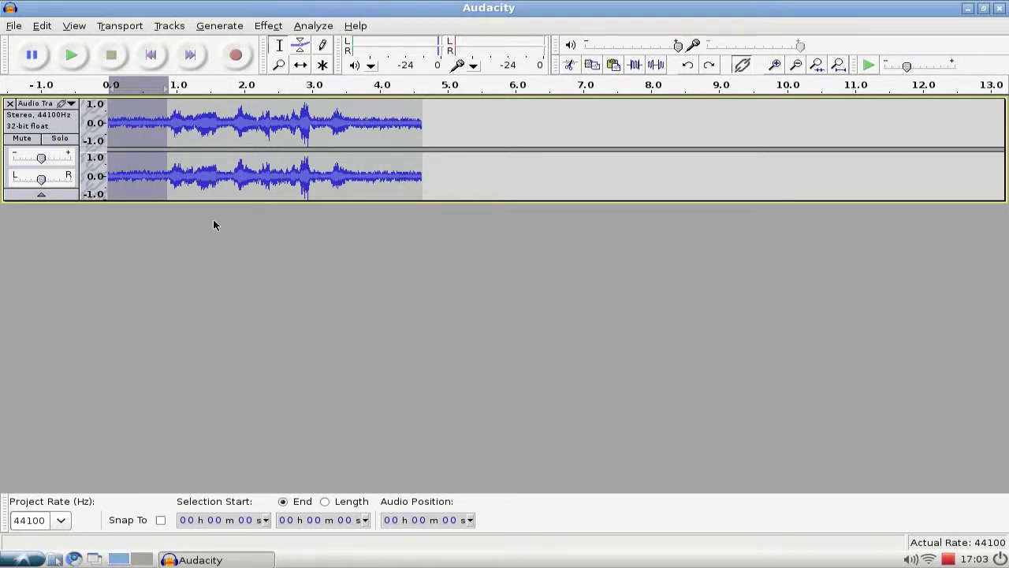
click(270, 26)
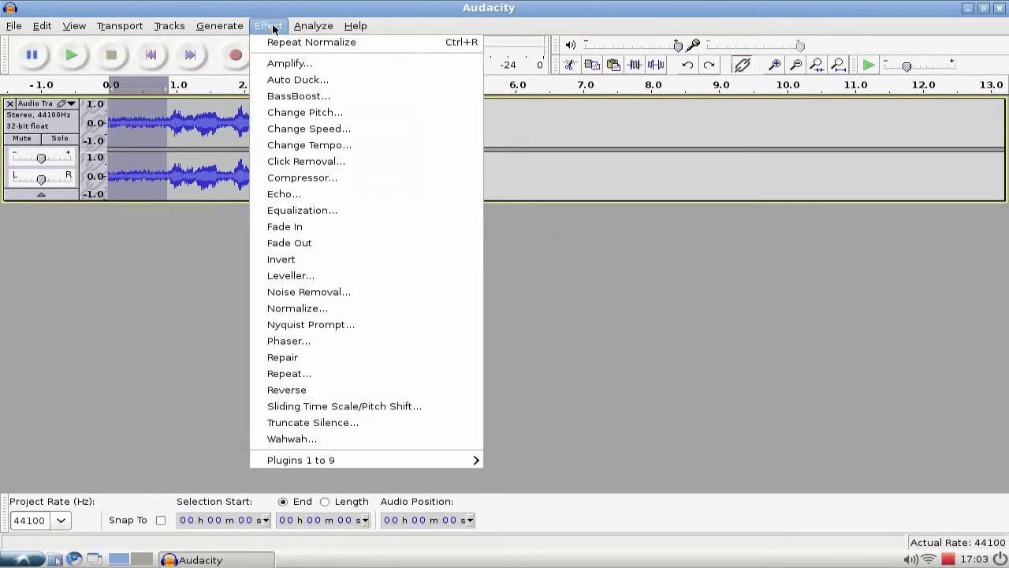
Capture a noise profile from the first second, then apply Noise Removal (24 dB, 150 Hz, 0.15 s) to the whole track.
click(360, 291)
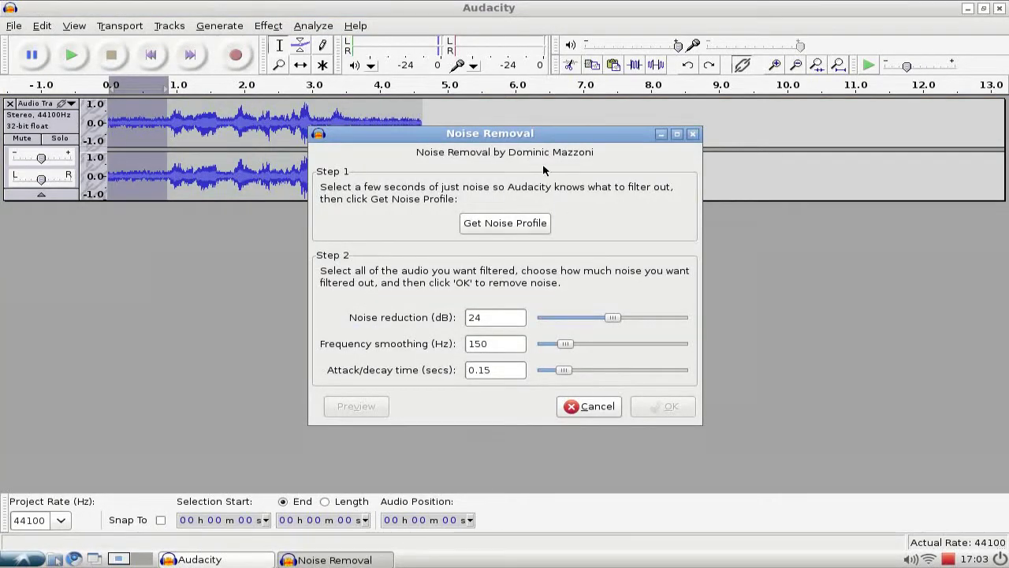
click(515, 226)
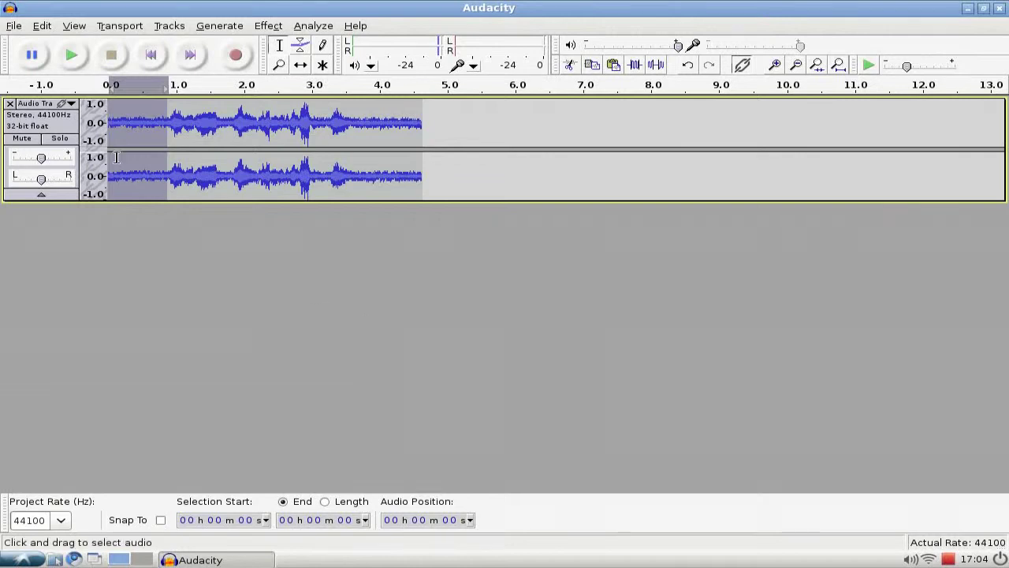
click(37, 127)
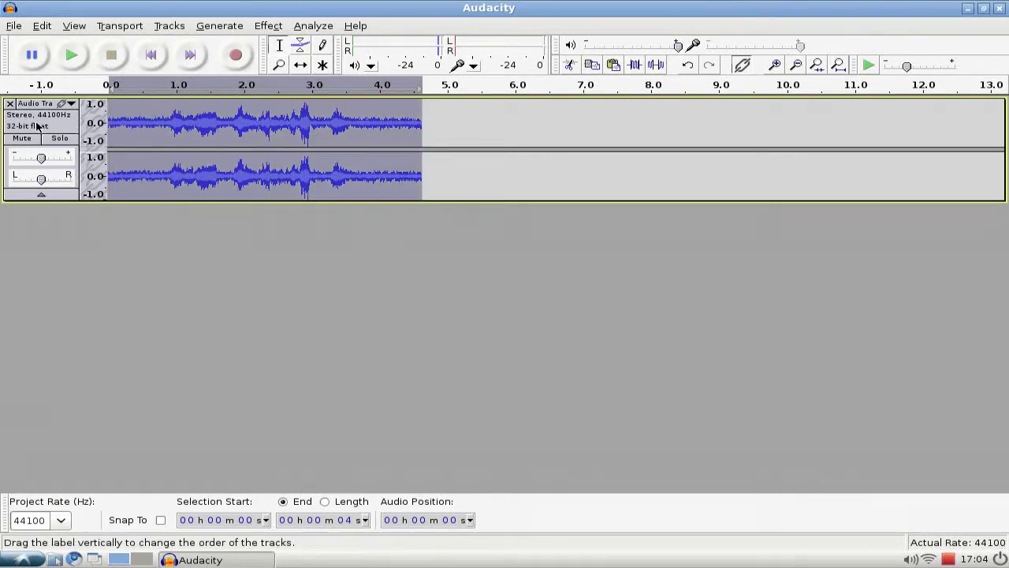
click(268, 26)
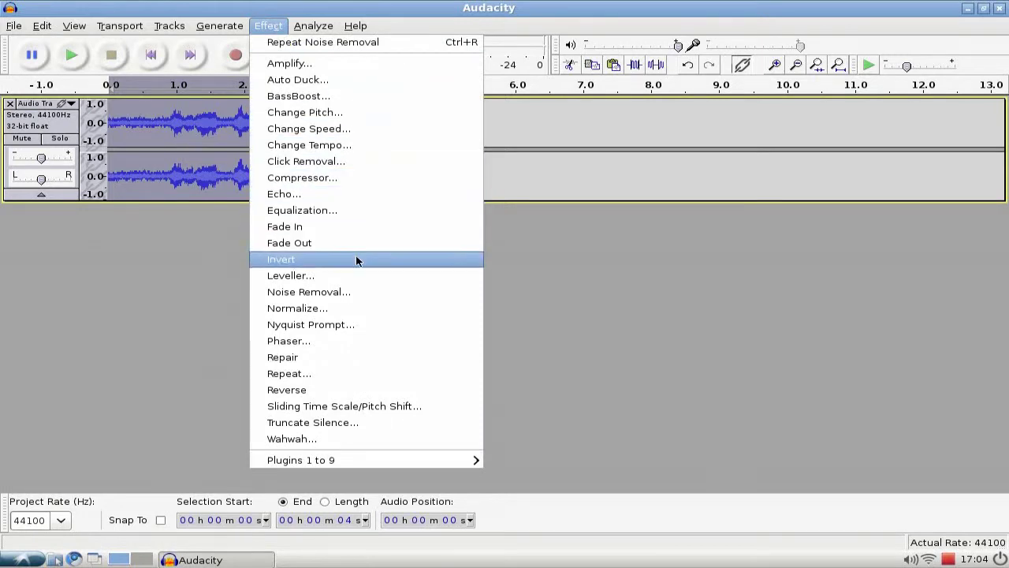
click(355, 294)
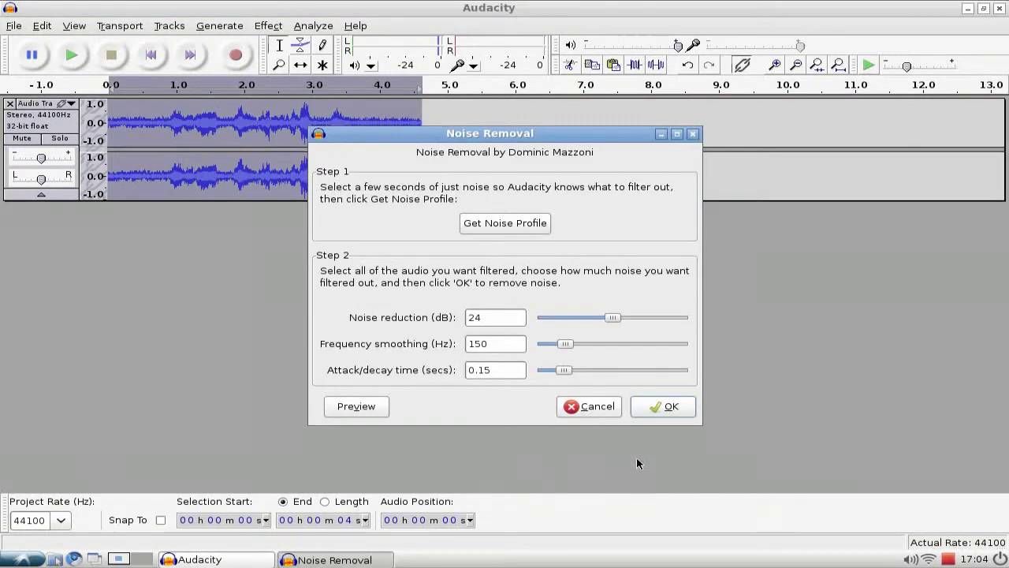
click(667, 414)
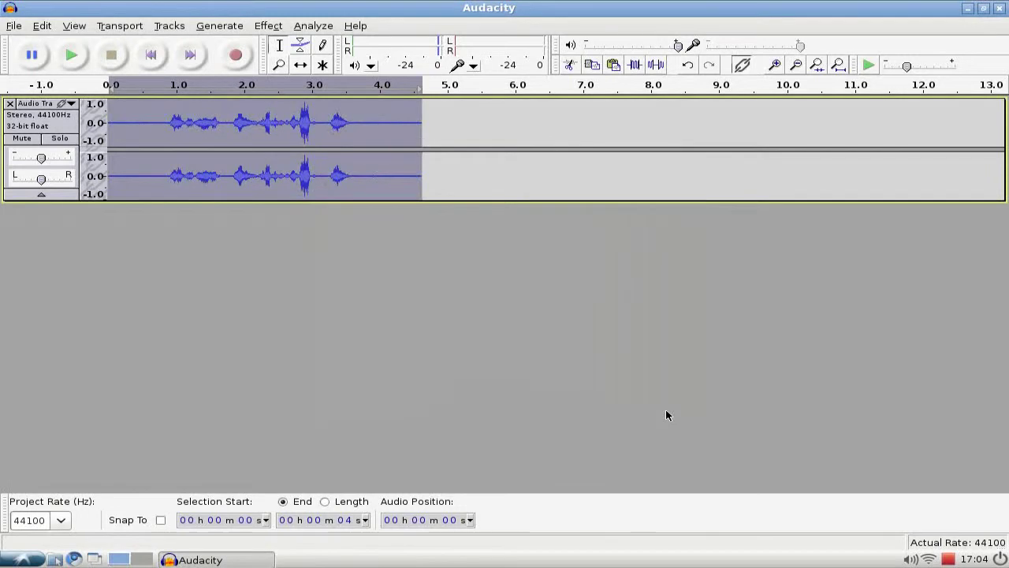
click(161, 120)
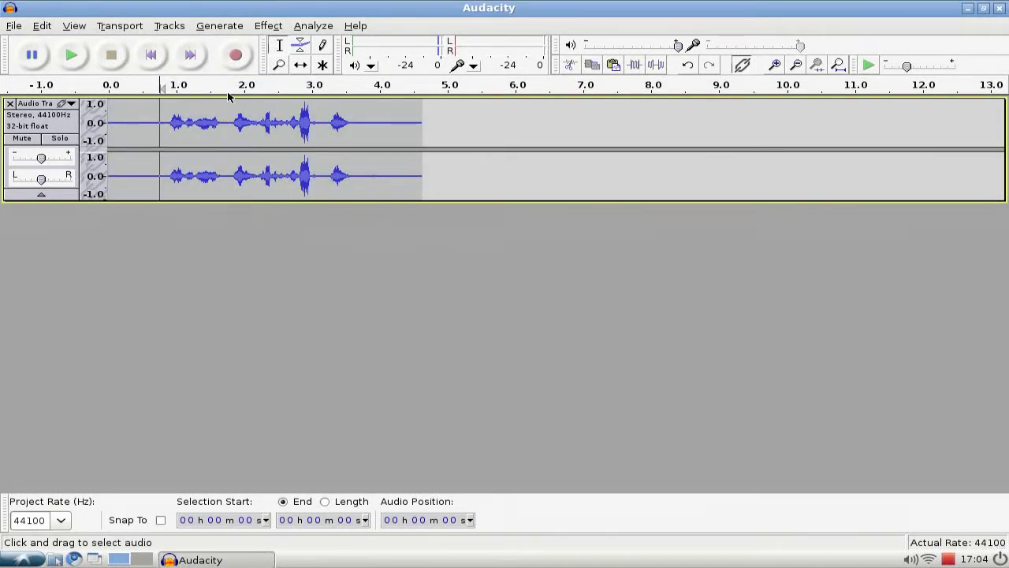
click(169, 119)
drag(169, 119, 349, 123)
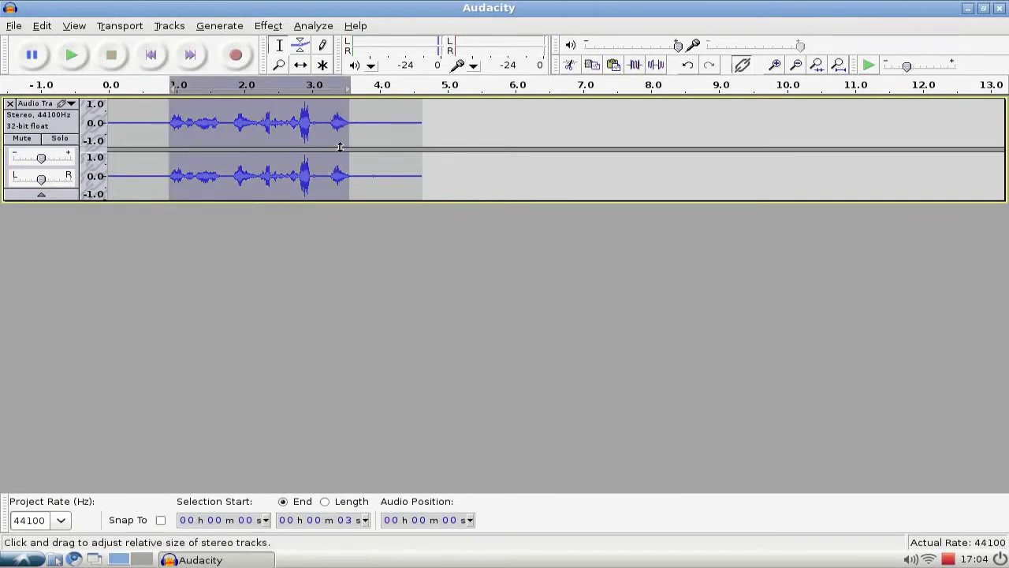
click(365, 124)
click(159, 122)
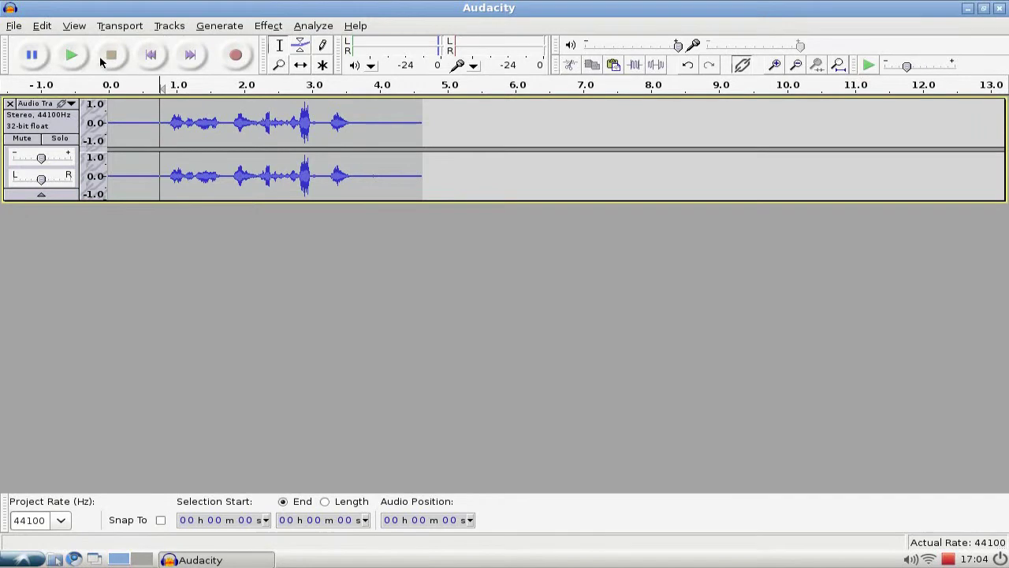
key(space)
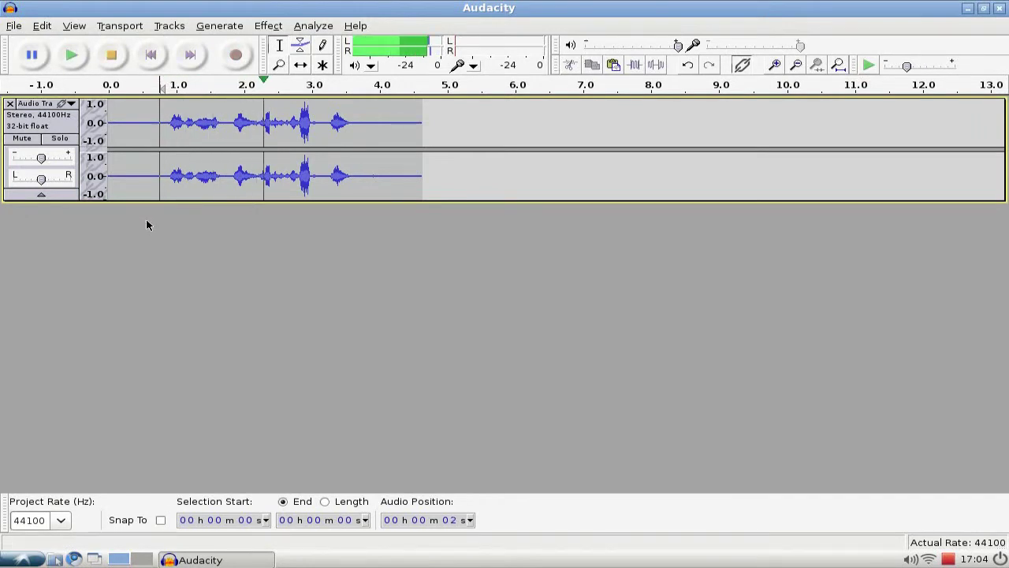
click(111, 54)
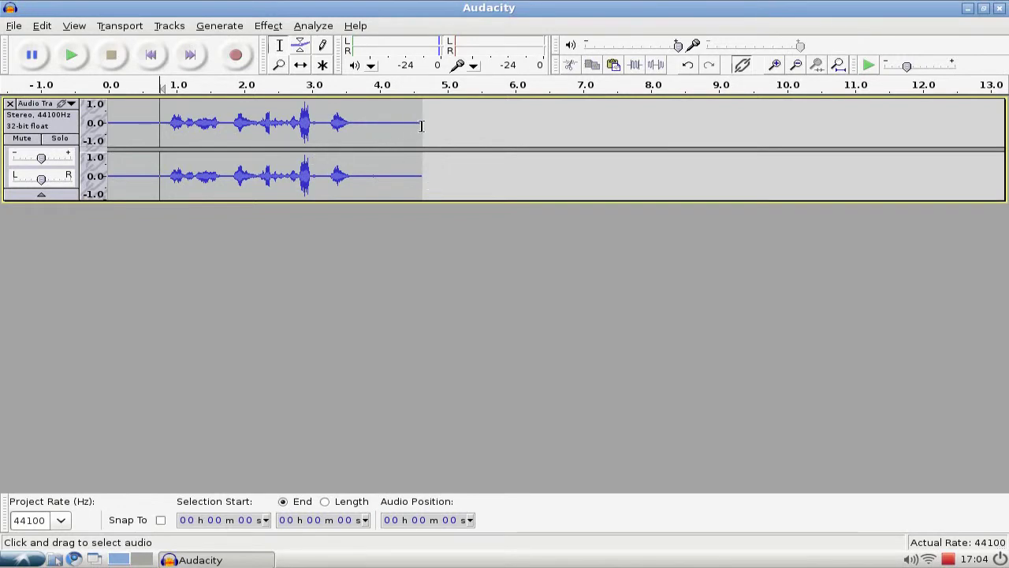
Select the whole clip and drag the track's bottom border to enlarge the stereo track.
drag(426, 124, 97, 114)
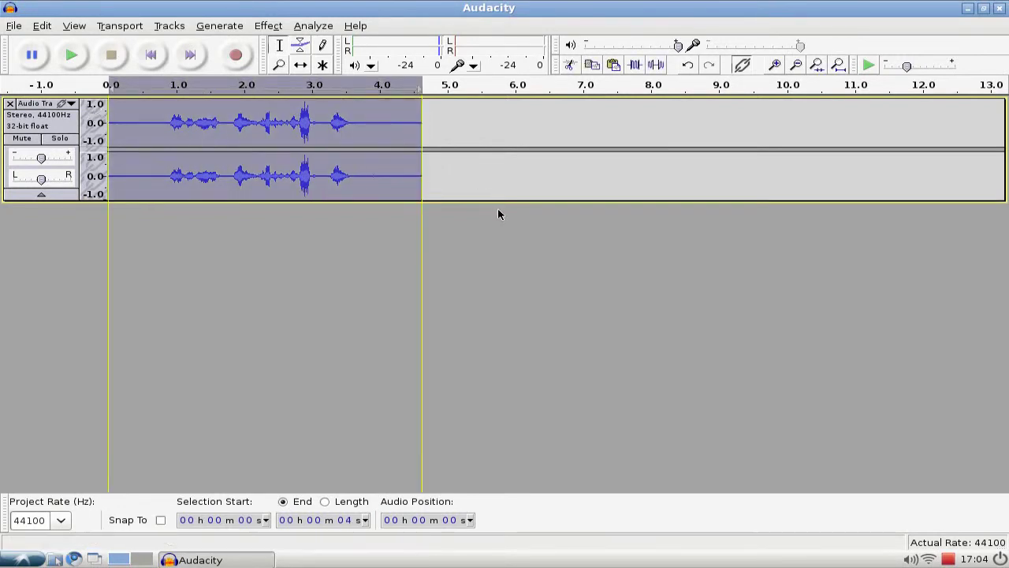
drag(493, 201, 496, 235)
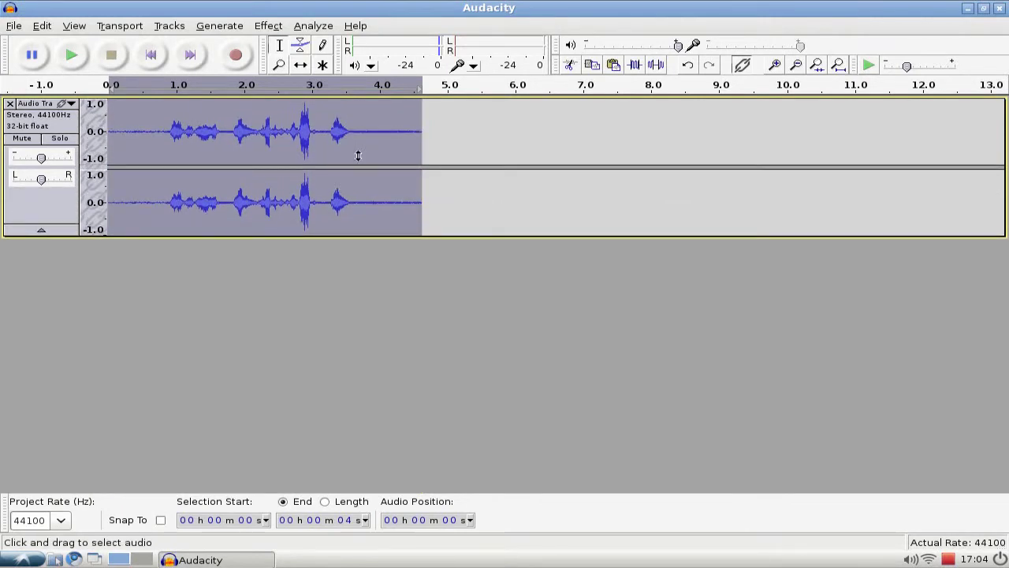
drag(476, 260, 491, 449)
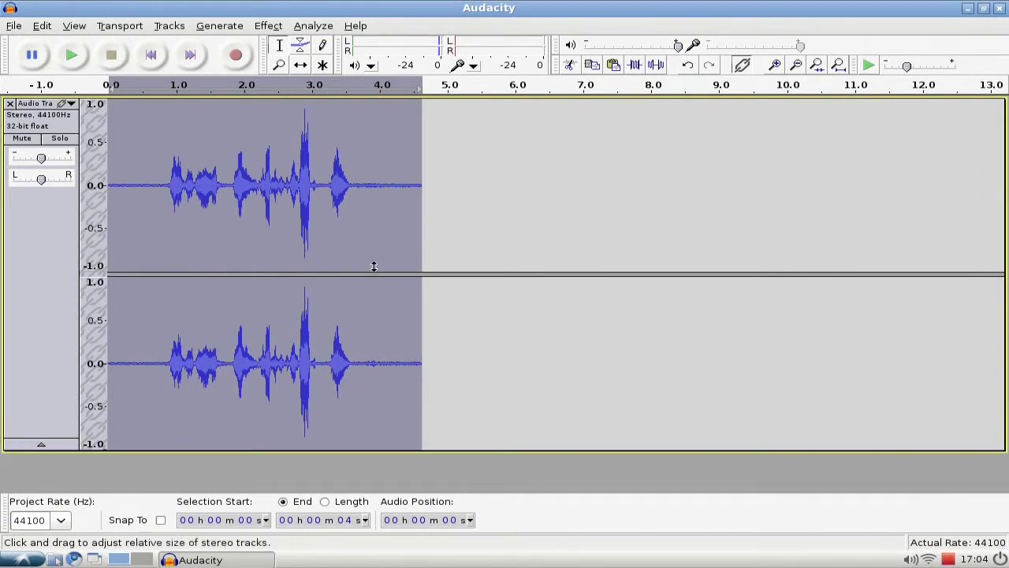
mouse_move(373, 267)
mouse_down()
mouse_move(381, 234)
mouse_move(378, 268)
mouse_up()
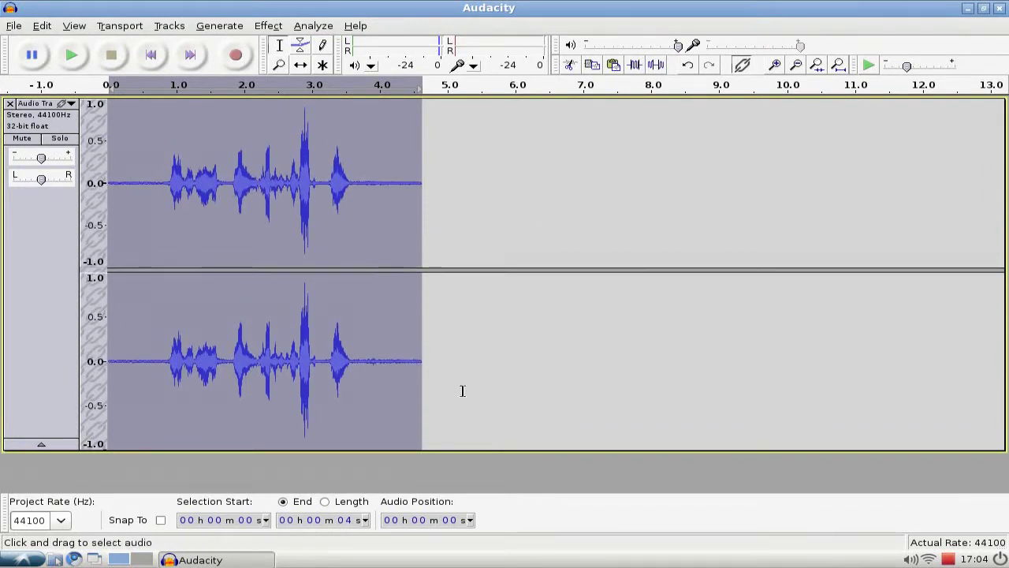
drag(512, 450, 502, 210)
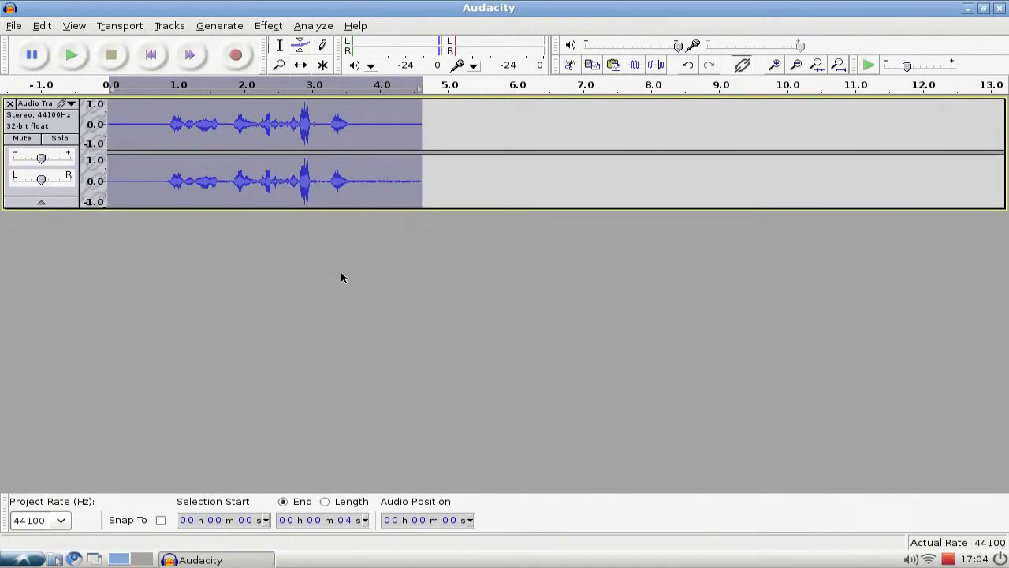
drag(481, 203, 467, 272)
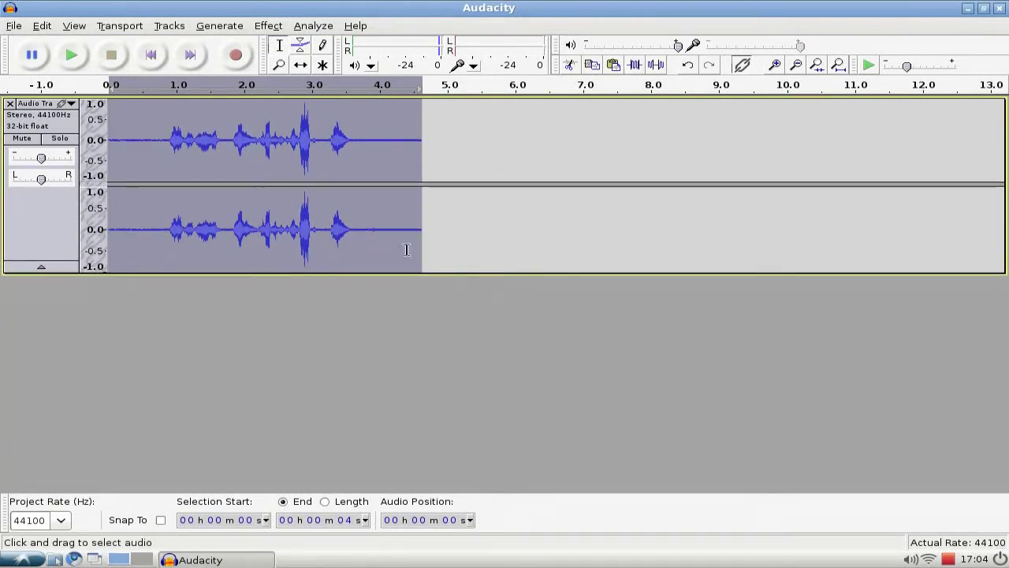
Apply the Compressor with a -19 dB threshold, 5:1 ratio and 0.1 s attack time.
click(268, 26)
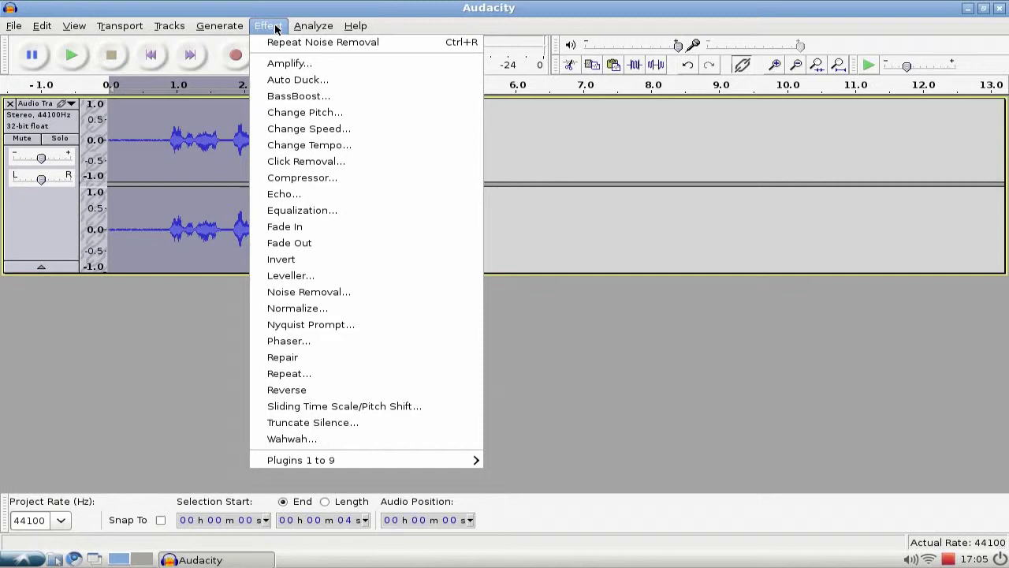
click(321, 180)
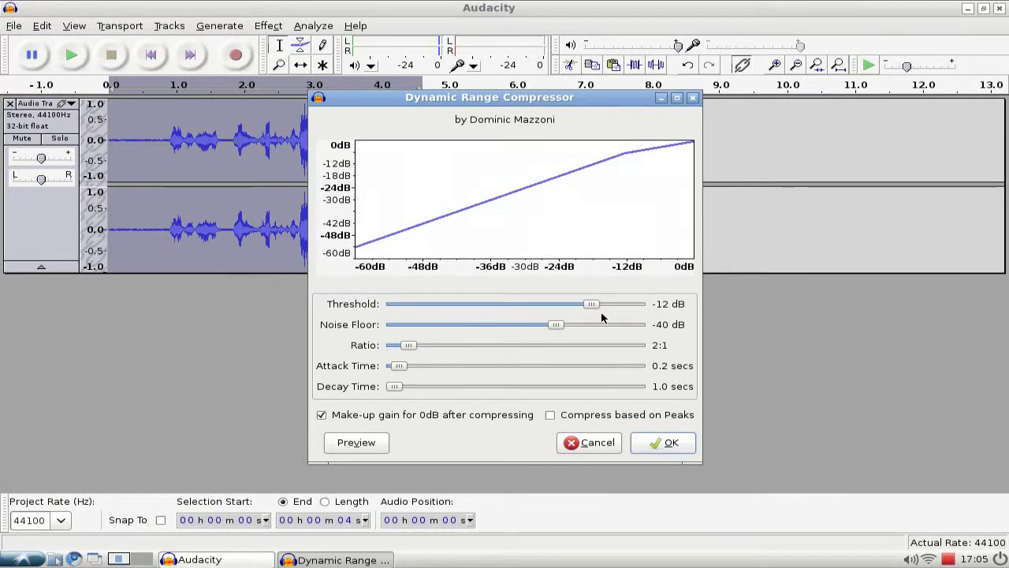
drag(591, 307, 562, 304)
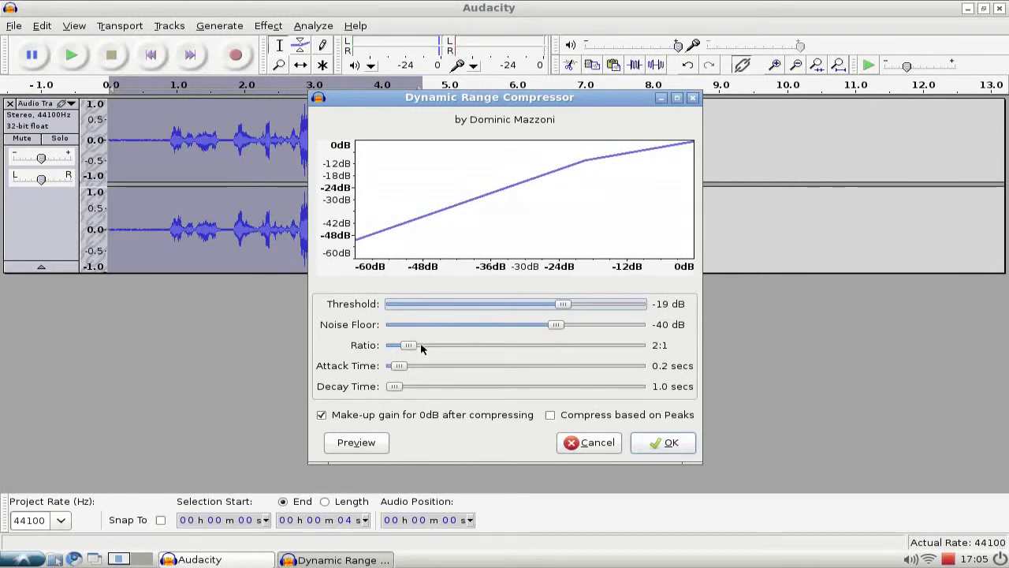
drag(411, 347, 495, 345)
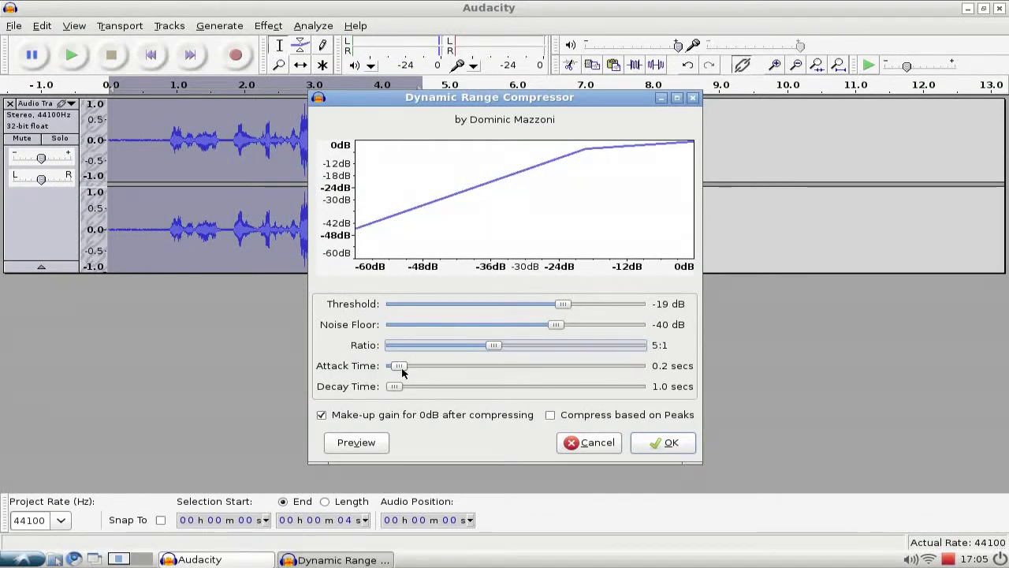
drag(401, 369, 390, 366)
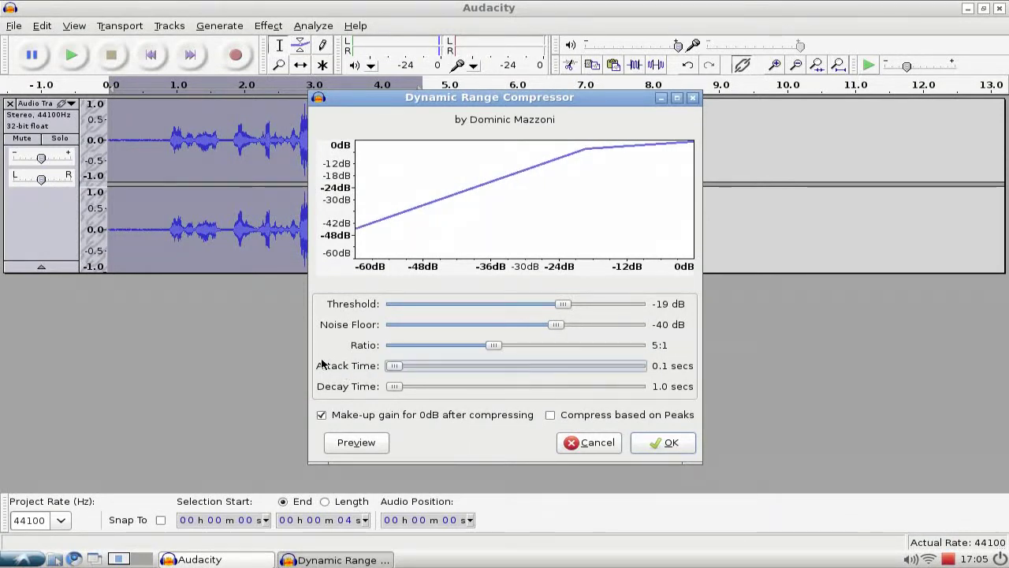
click(669, 447)
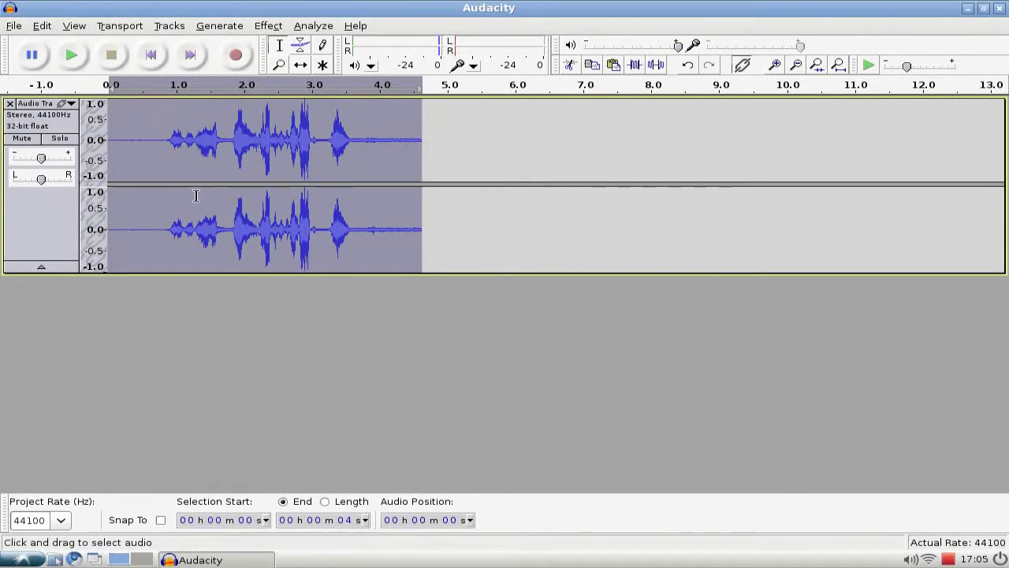
Play back from 0.7 s, select the spoken part (about 1–3.6 s), and show the Effect menu.
click(160, 130)
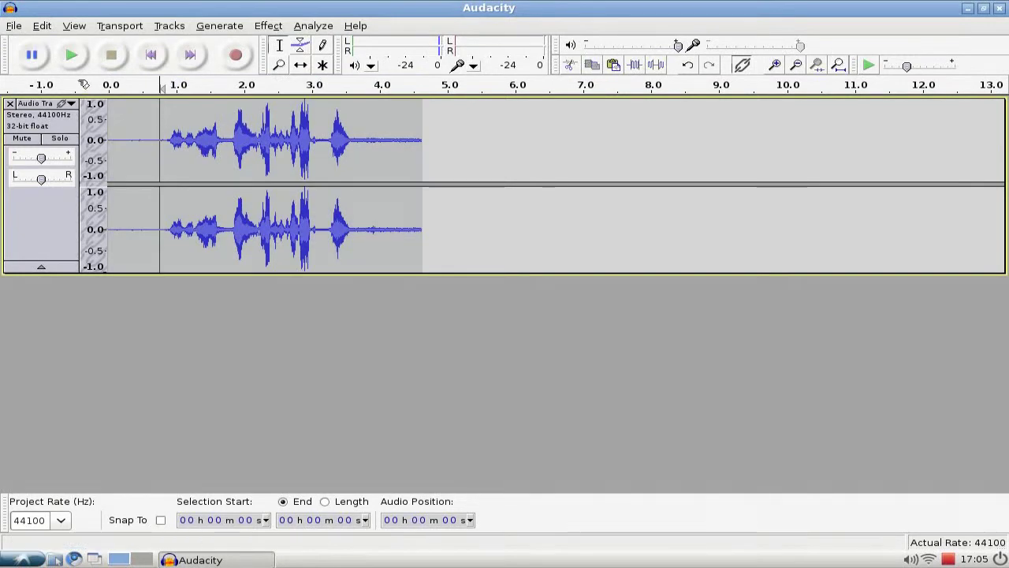
key(space)
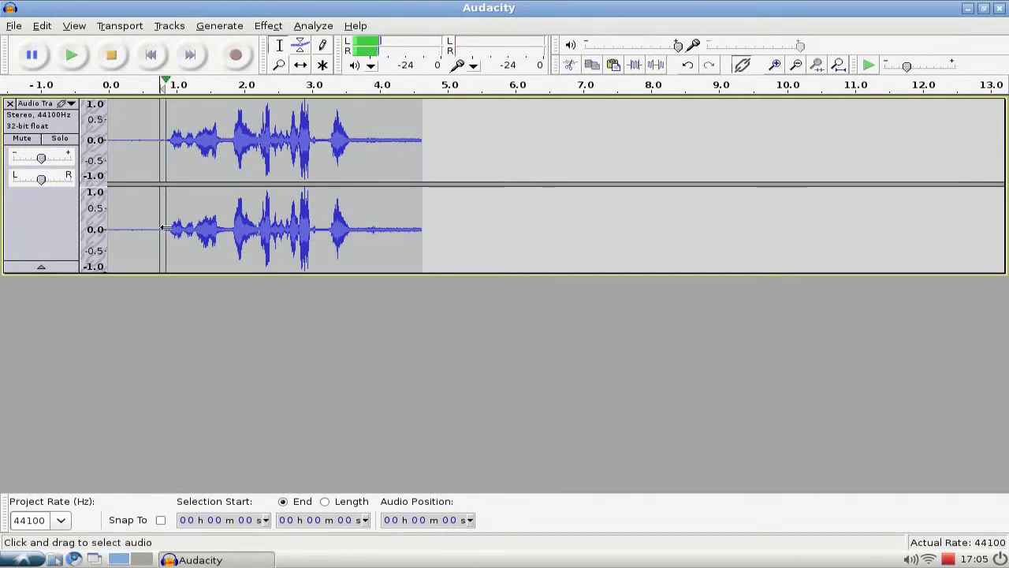
click(111, 63)
drag(357, 133, 165, 133)
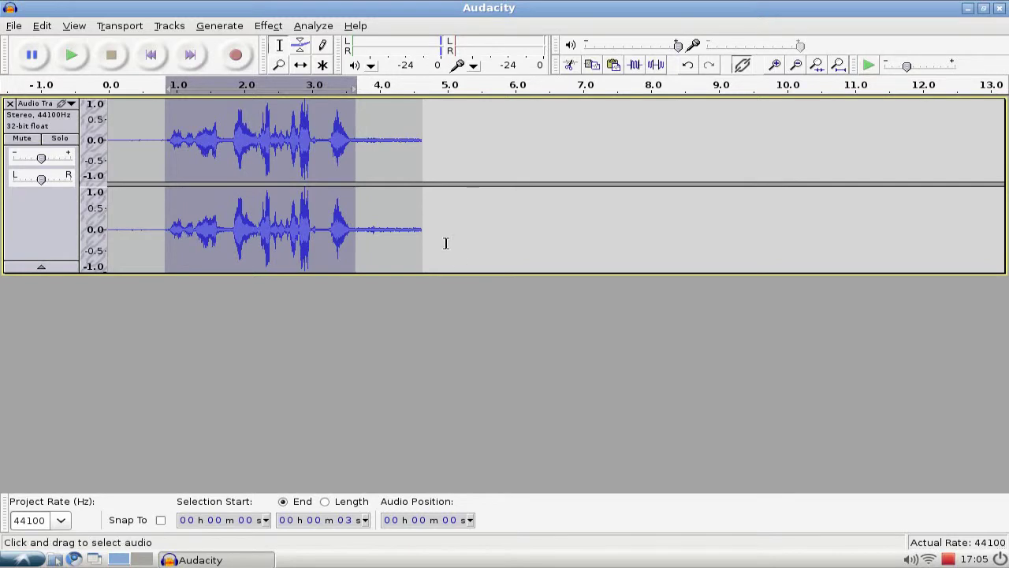
click(272, 28)
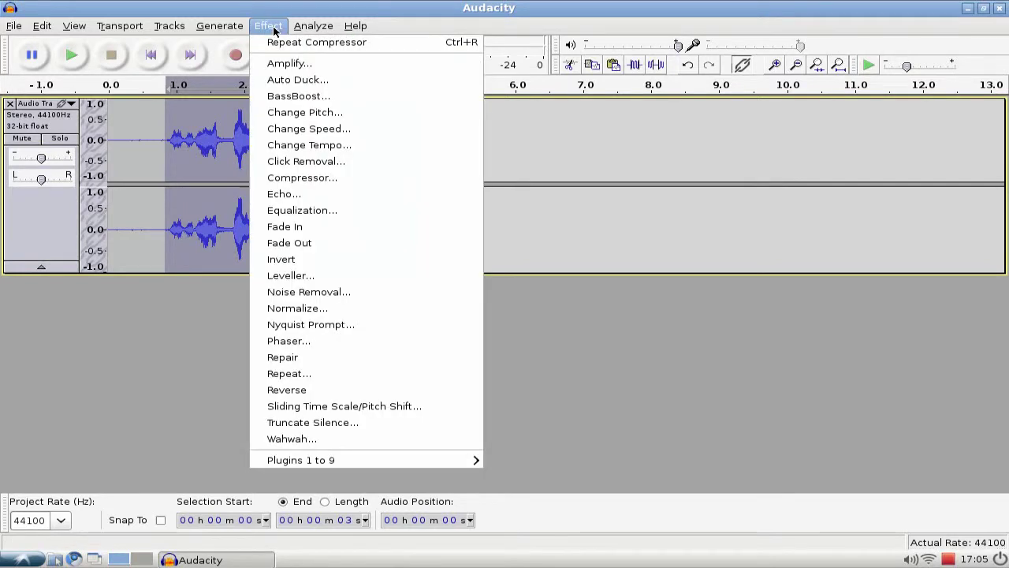
Preview Bass Boost on the speech, then change its frequency from 200 to 300 Hz and preview again.
click(351, 91)
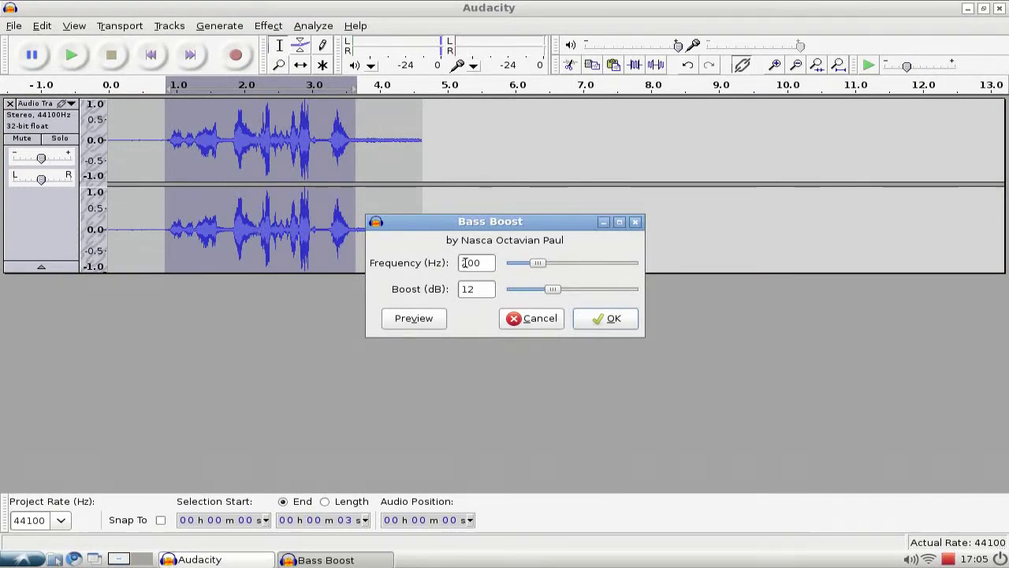
click(412, 319)
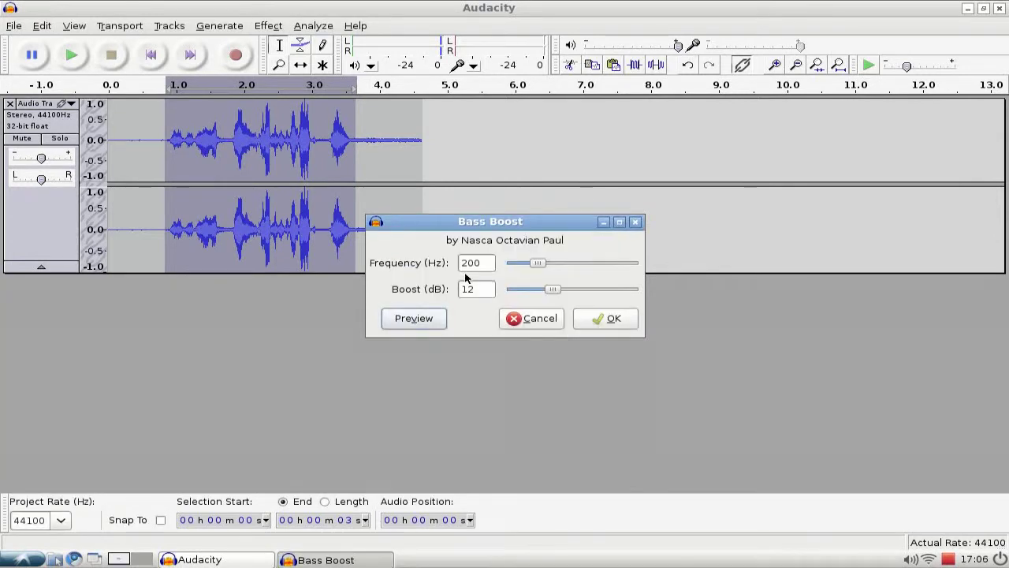
double_click(472, 262)
click(468, 263)
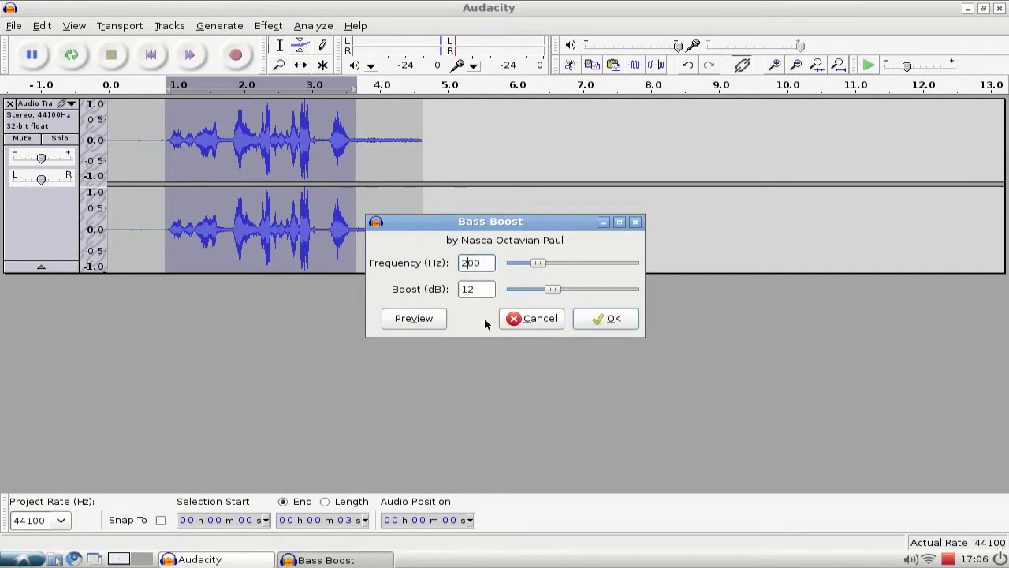
key(BackSpace)
text(3)
click(400, 319)
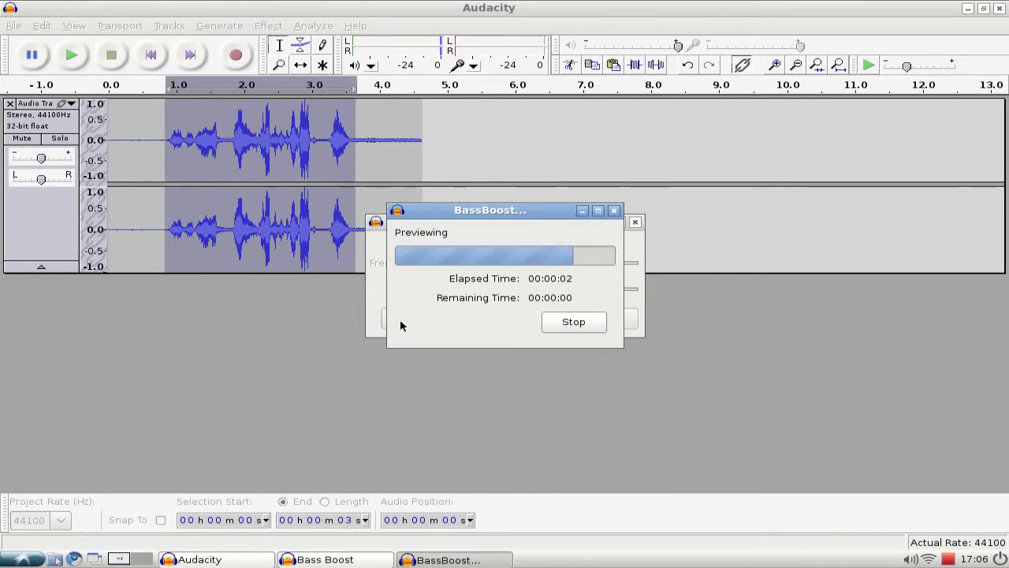
Apply the 300 Hz bass boost and play back the boosted speech.
click(607, 318)
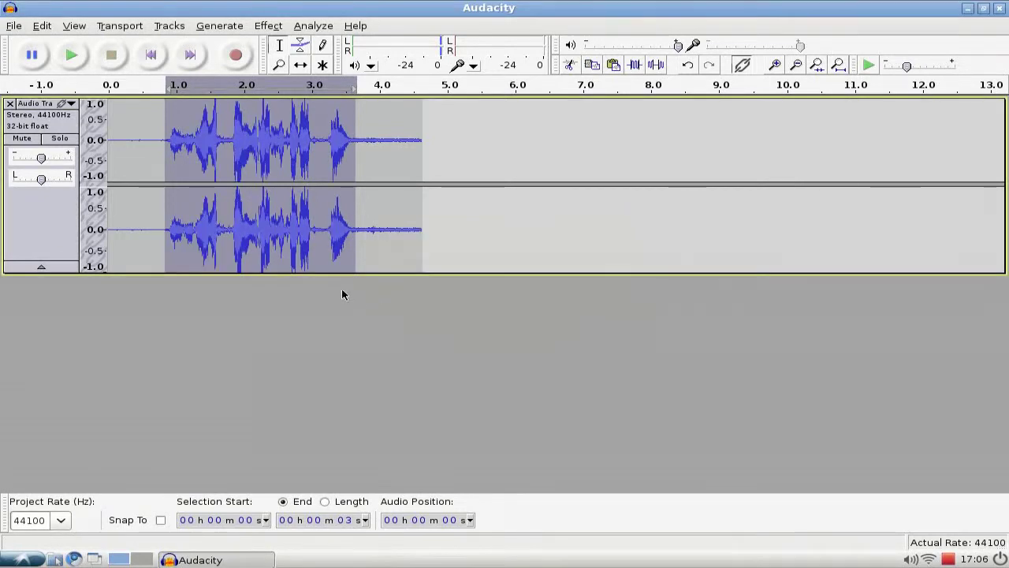
click(376, 148)
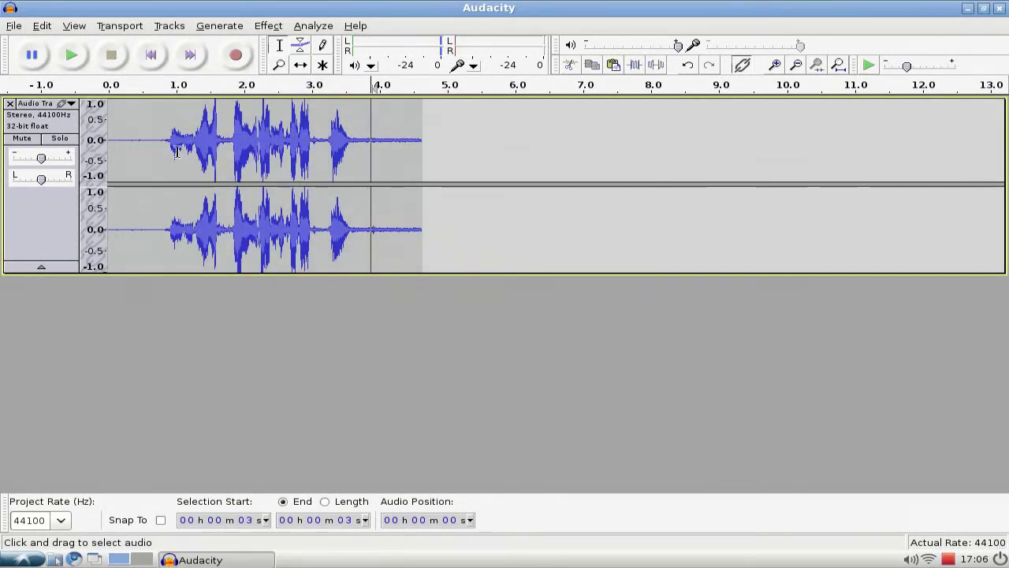
drag(155, 138, 385, 158)
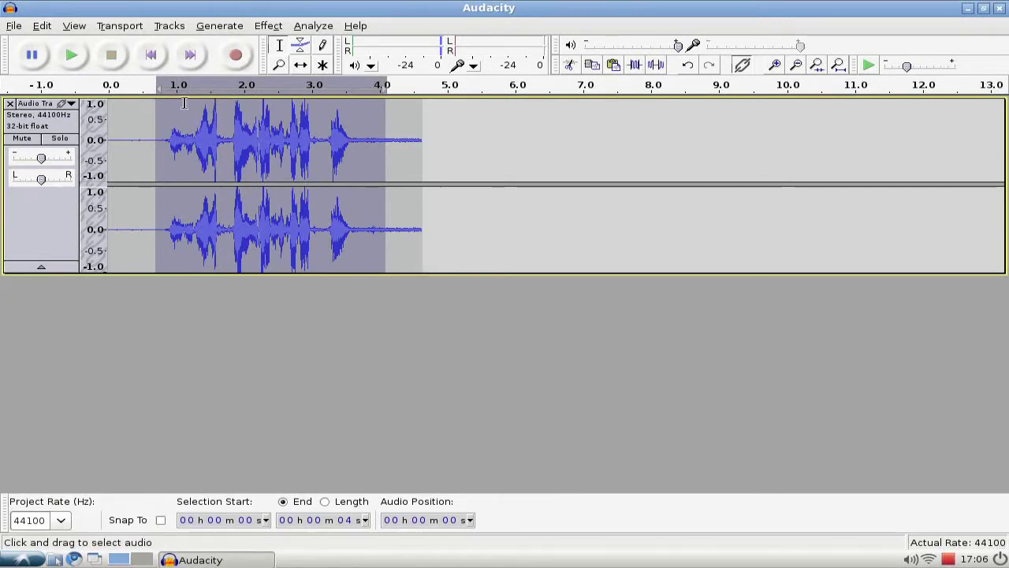
click(71, 57)
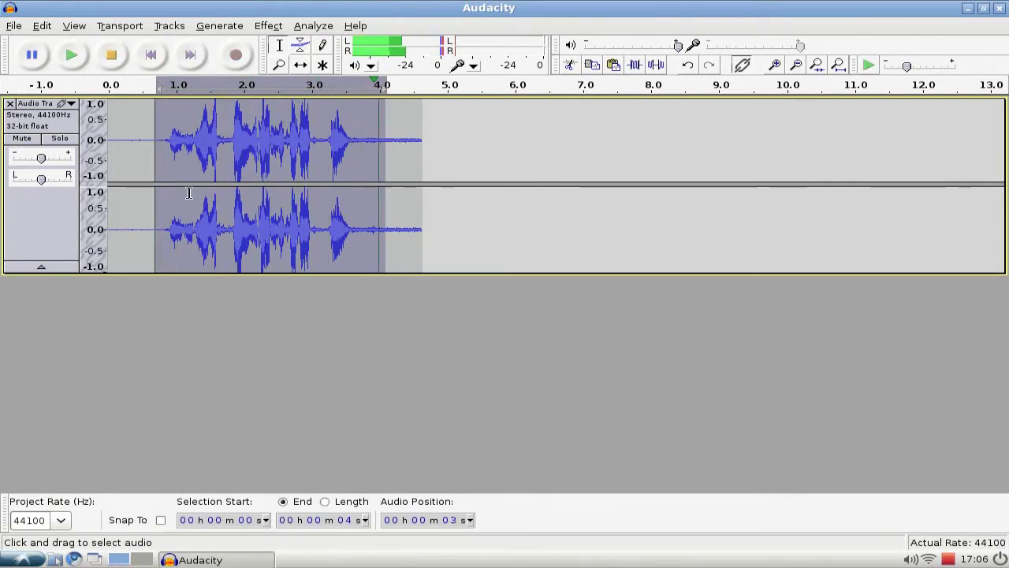
Stop playback and delete the quiet tail after about 3.8 seconds.
click(439, 154)
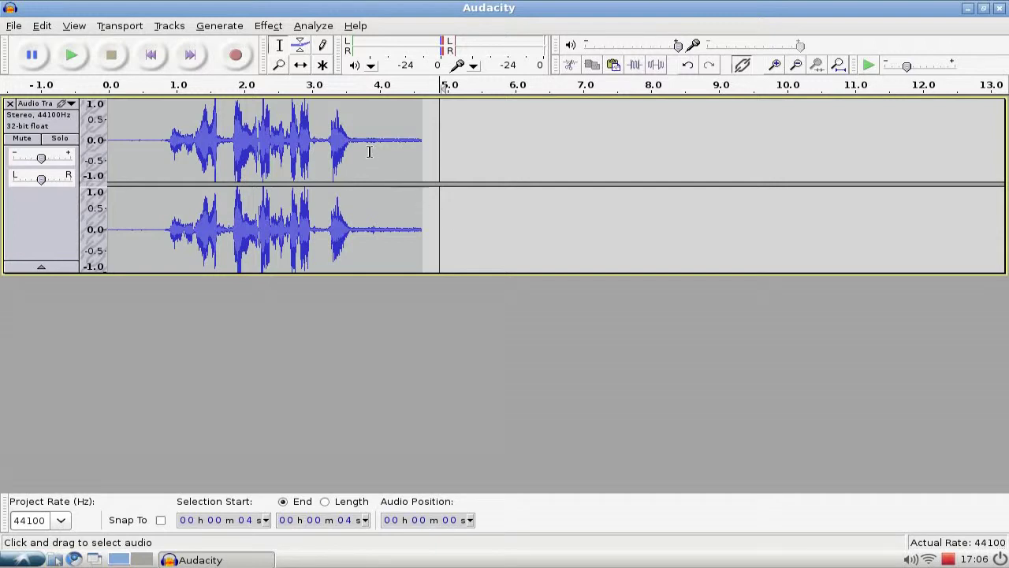
drag(365, 141, 423, 139)
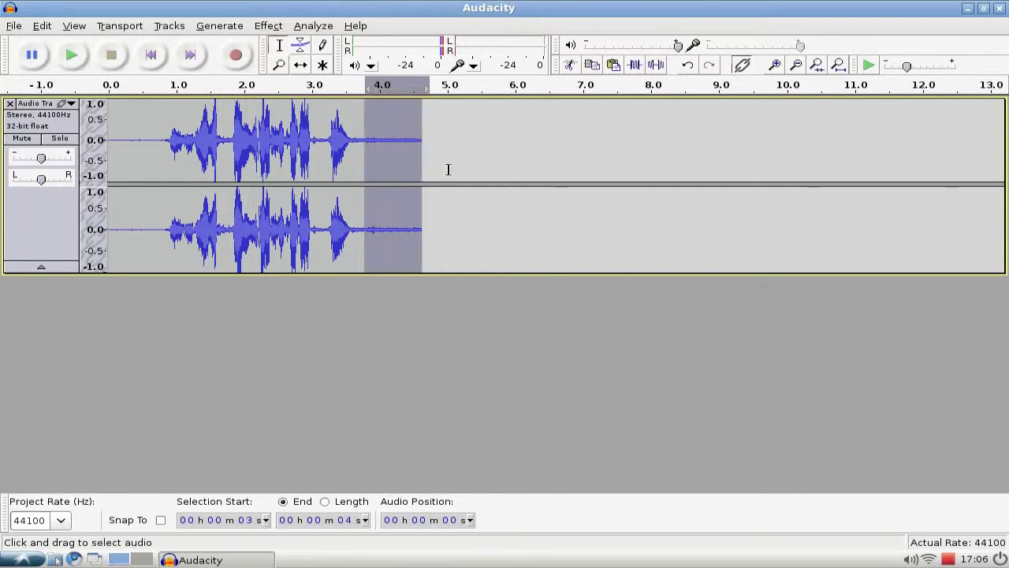
key(Delete)
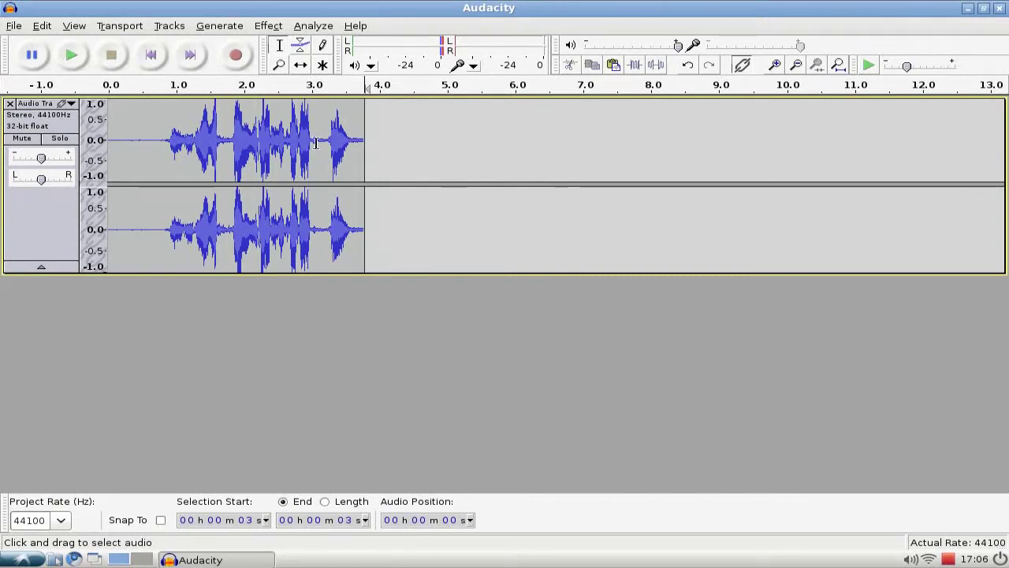
Start Save Project As, acknowledge the project-file warning and choose the Music folder.
click(14, 26)
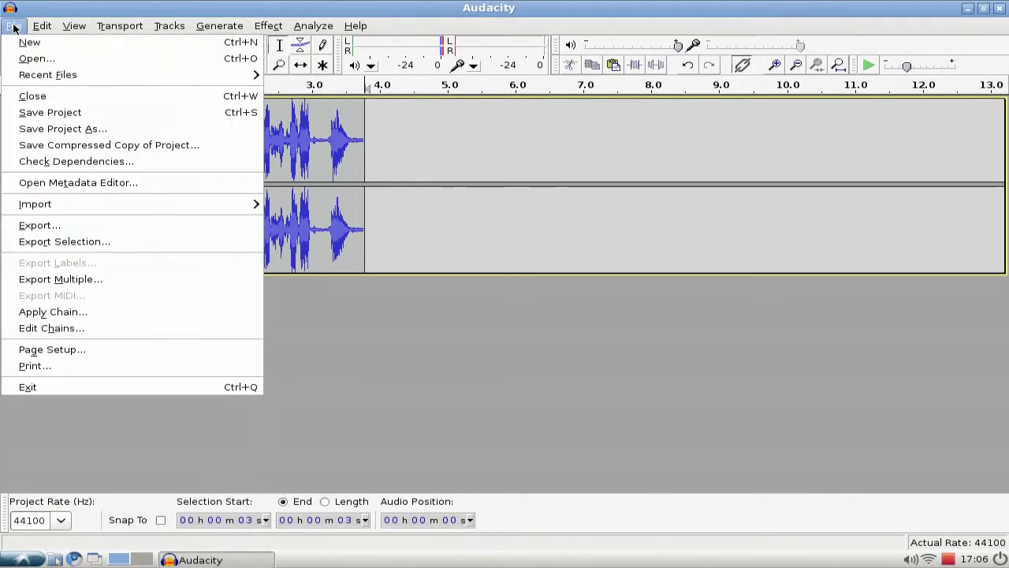
click(131, 131)
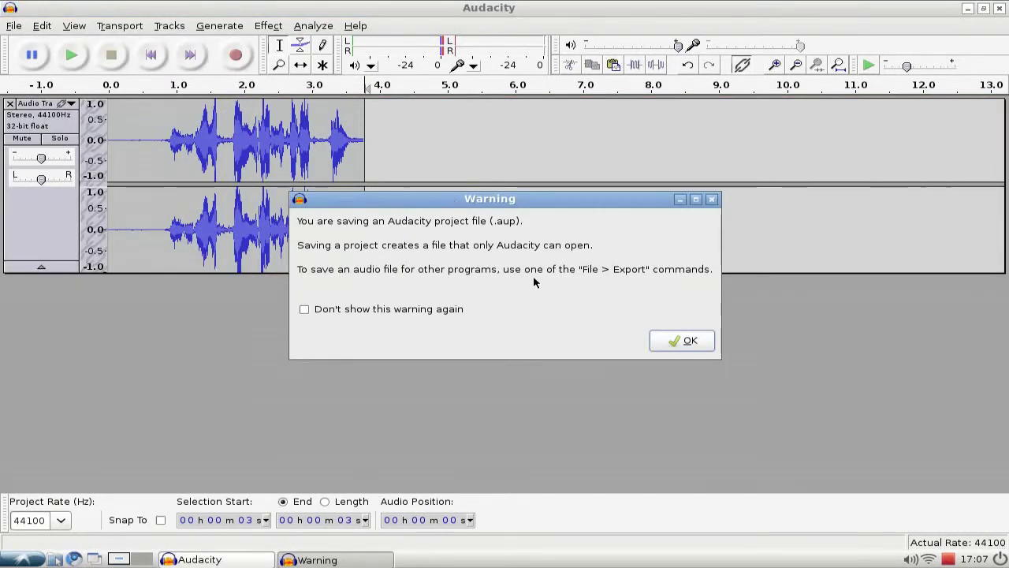
click(673, 338)
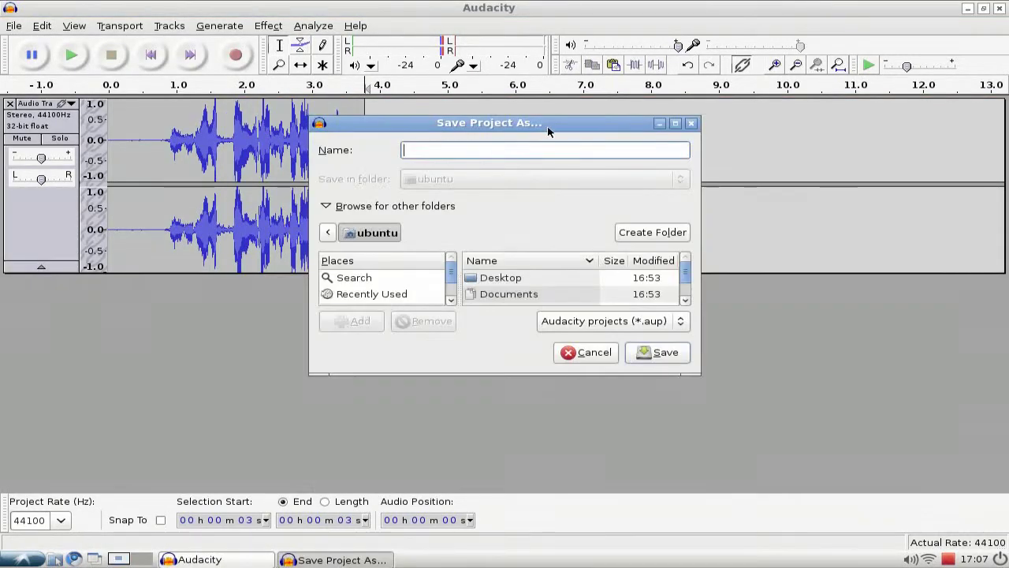
drag(704, 388, 897, 450)
drag(559, 134, 452, 146)
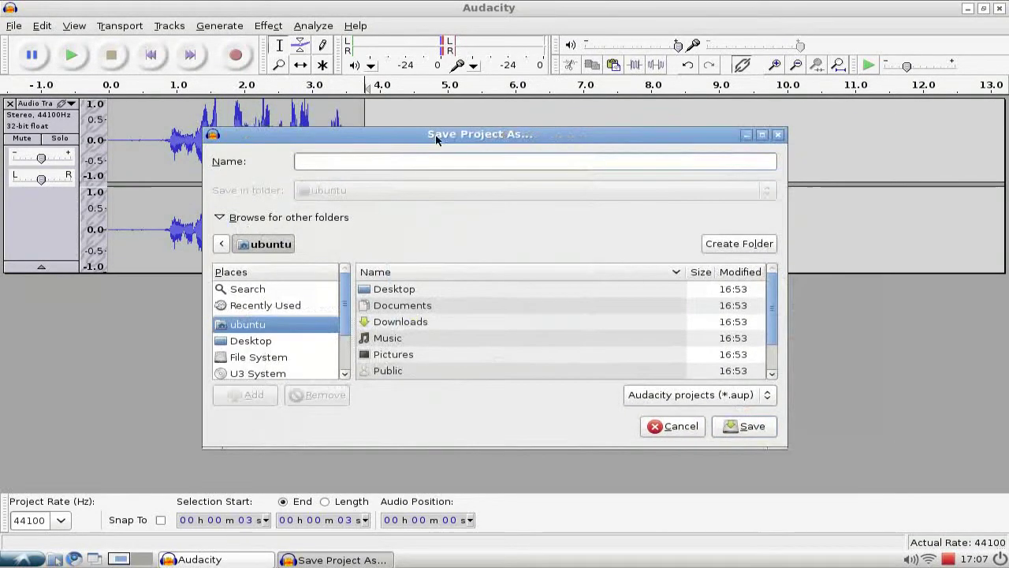
double_click(402, 335)
Name the project podcast-test and save it.
click(358, 160)
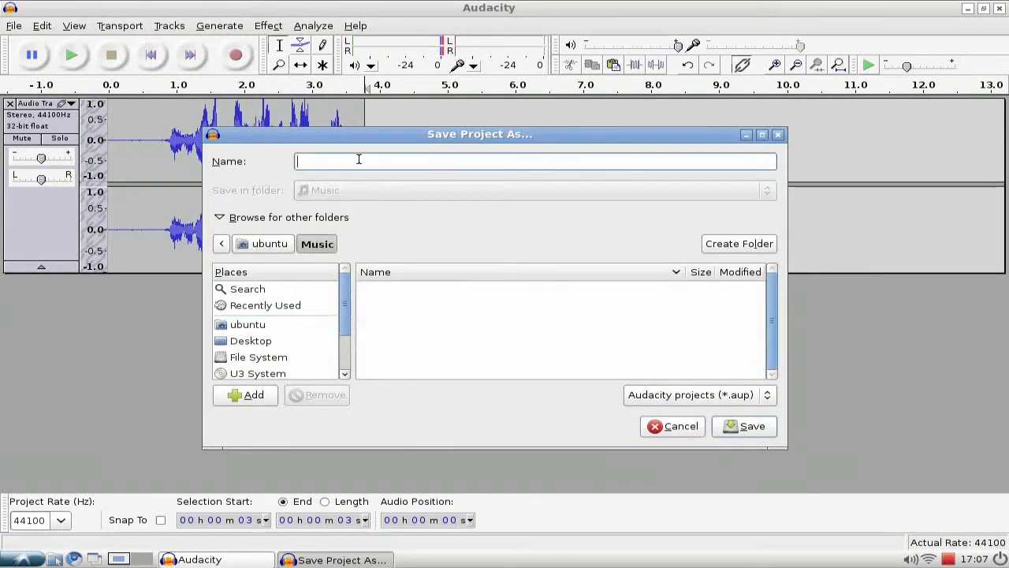
text(poc)
key(BackSpace)
text(dcast-)
text(test)
click(752, 430)
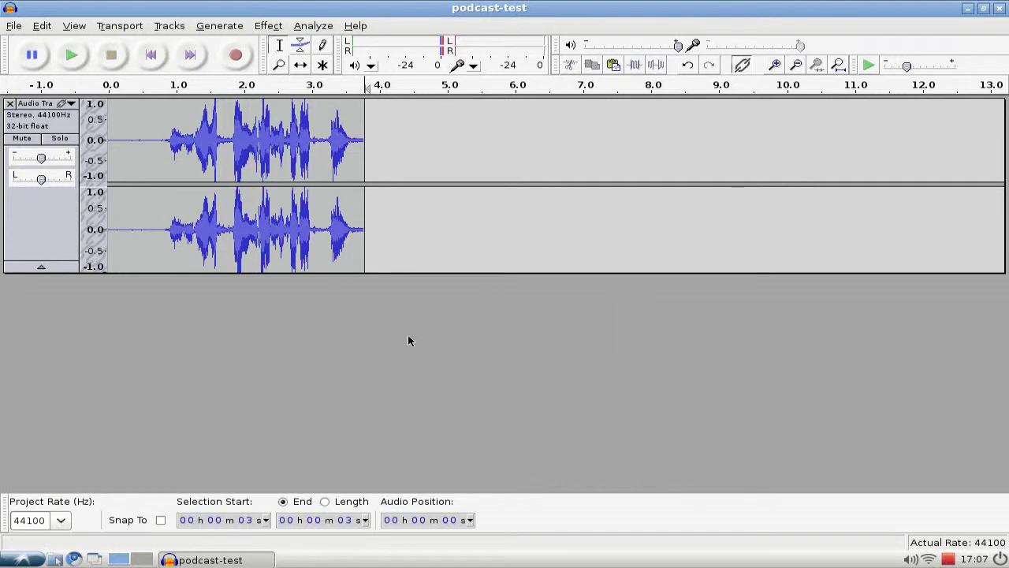
In the file manager, browse from home into Music/podcast-test_data/e00/d00.
click(55, 559)
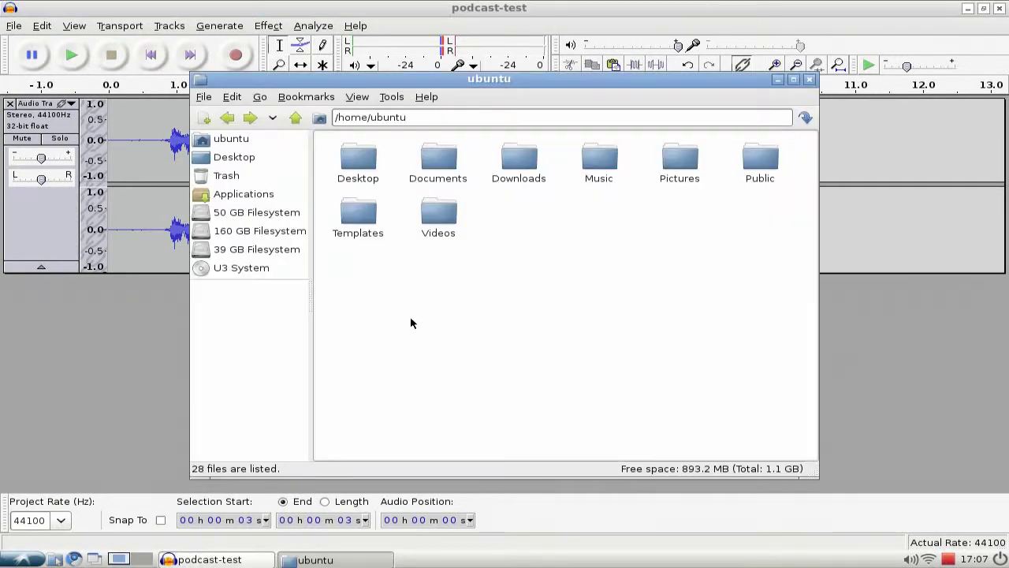
click(599, 162)
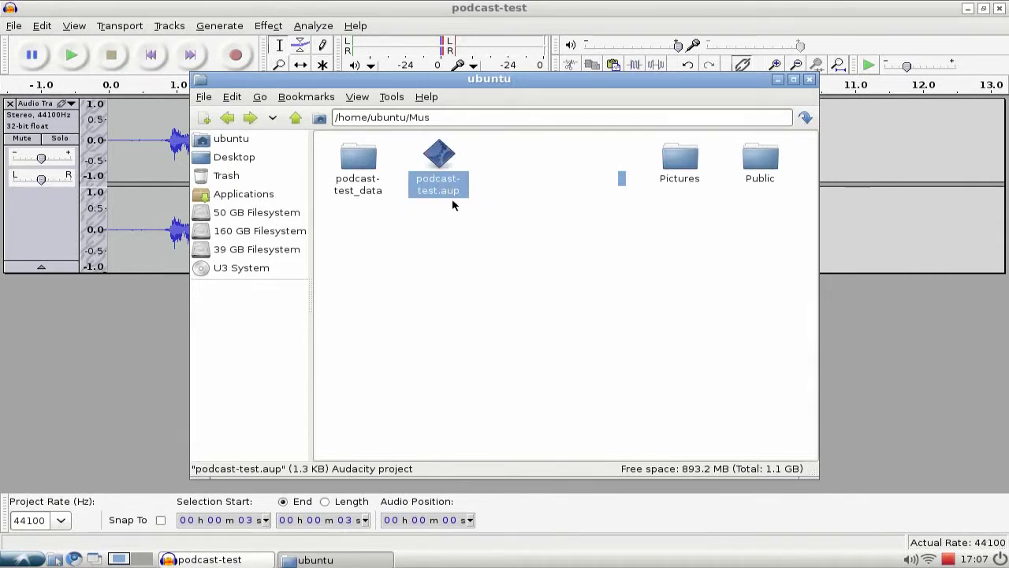
click(357, 202)
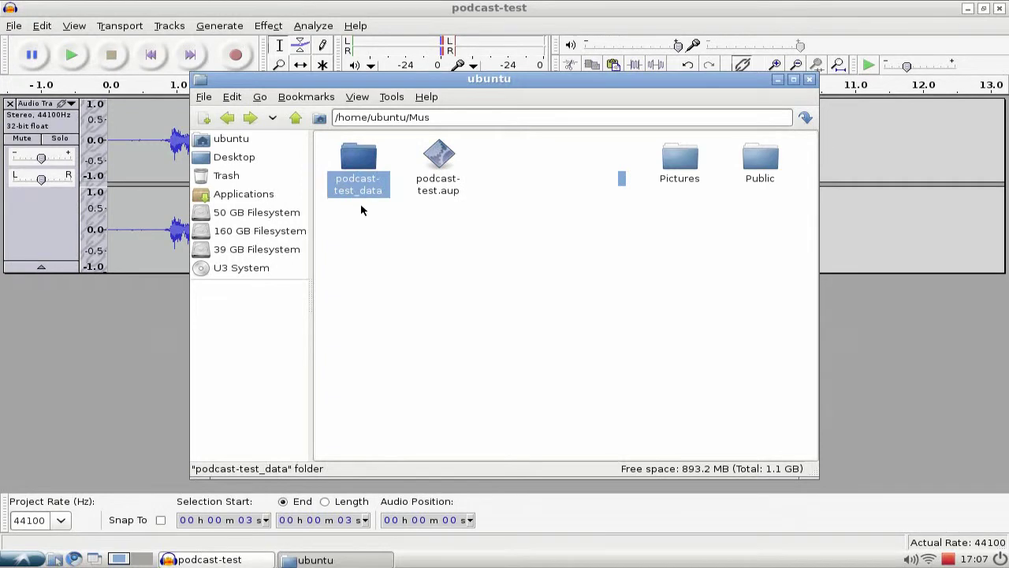
double_click(357, 193)
double_click(358, 161)
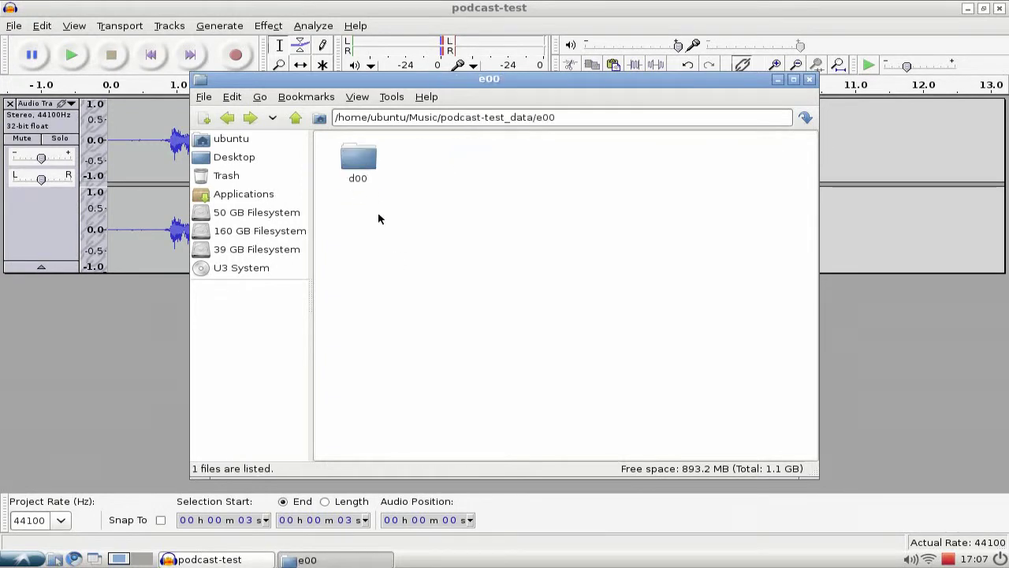
click(363, 171)
double_click(362, 172)
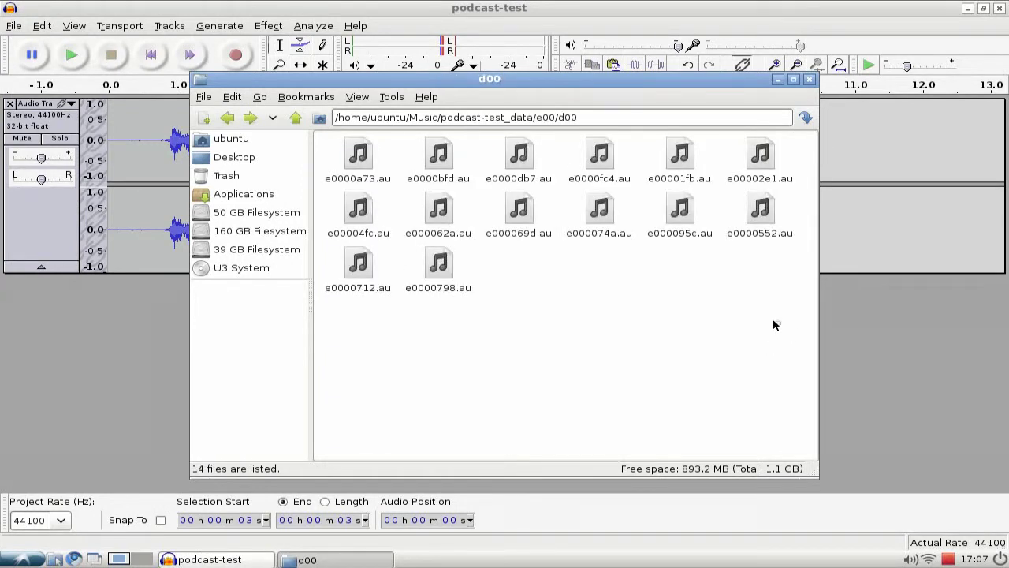
Inspect the 14 .au block files, go up to e00, and close the file manager.
drag(775, 325, 311, 157)
click(554, 335)
click(525, 178)
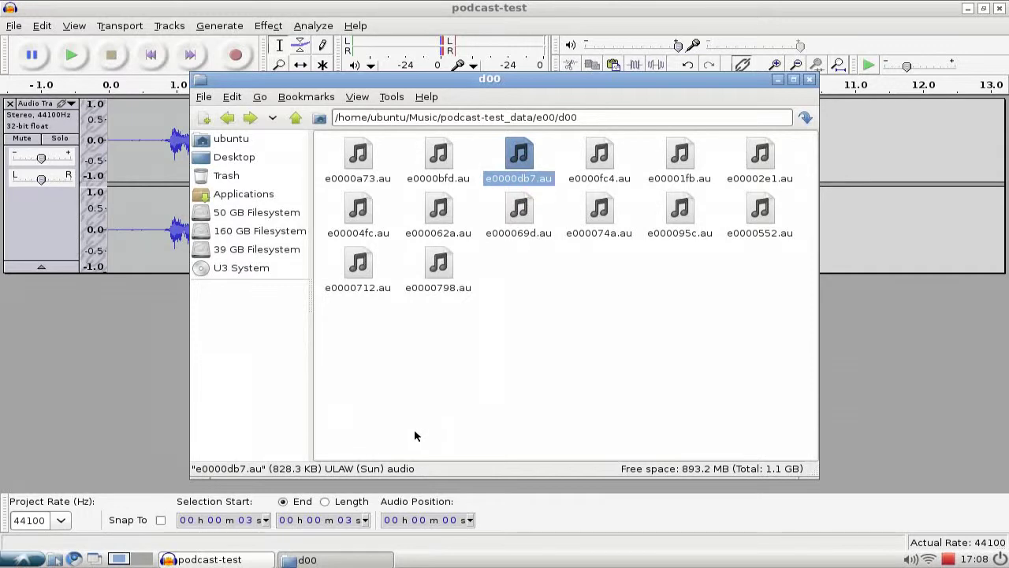
click(441, 270)
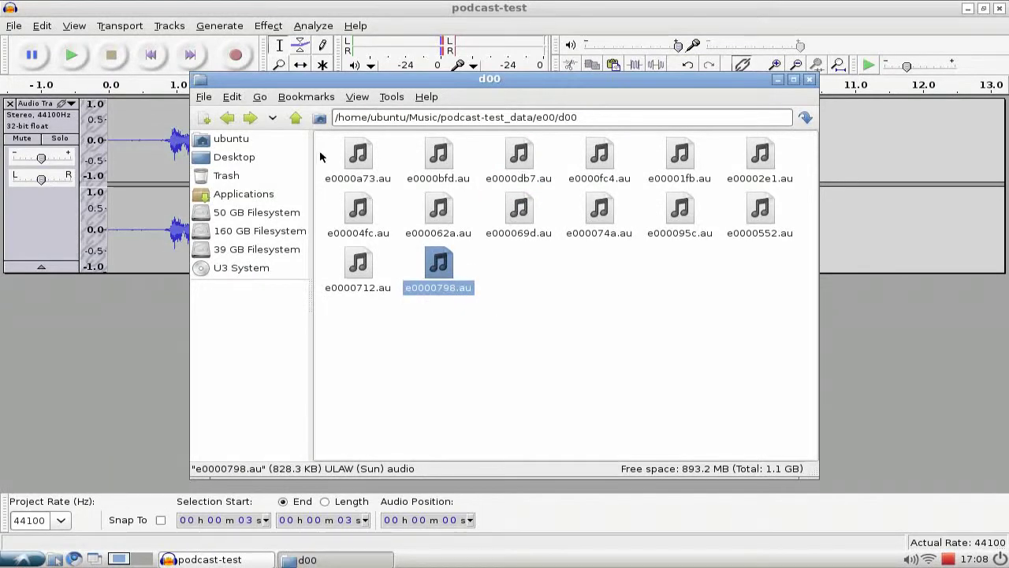
click(296, 117)
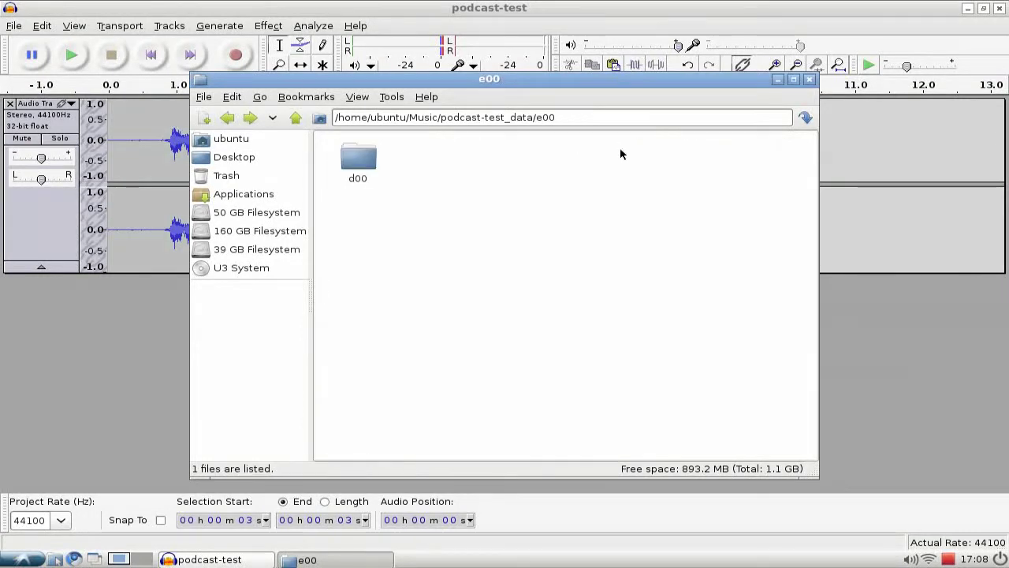
click(809, 79)
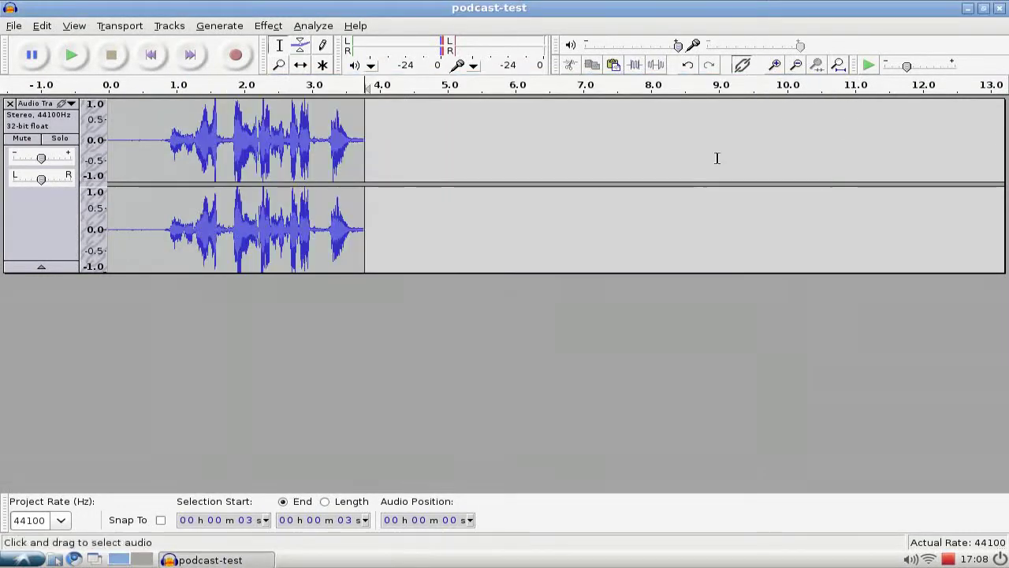
Start exporting the audio as Ogg Vorbis Files into the Music folder.
click(39, 221)
click(392, 146)
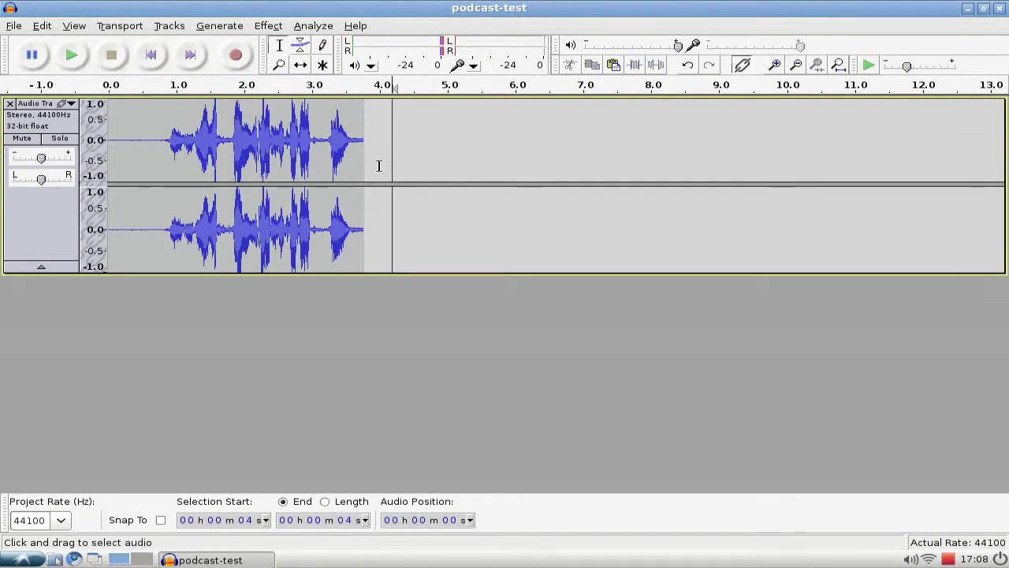
click(13, 25)
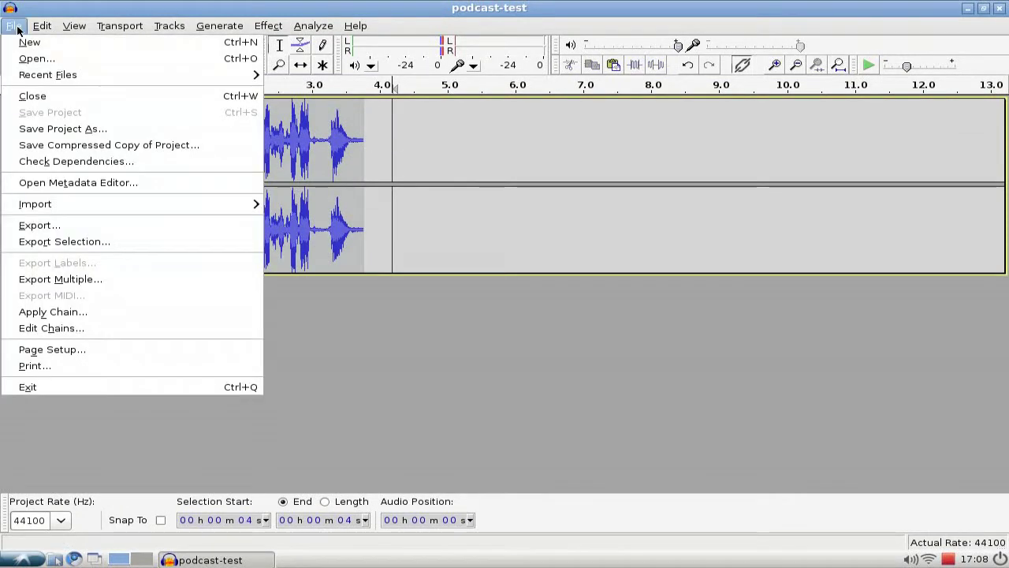
click(106, 229)
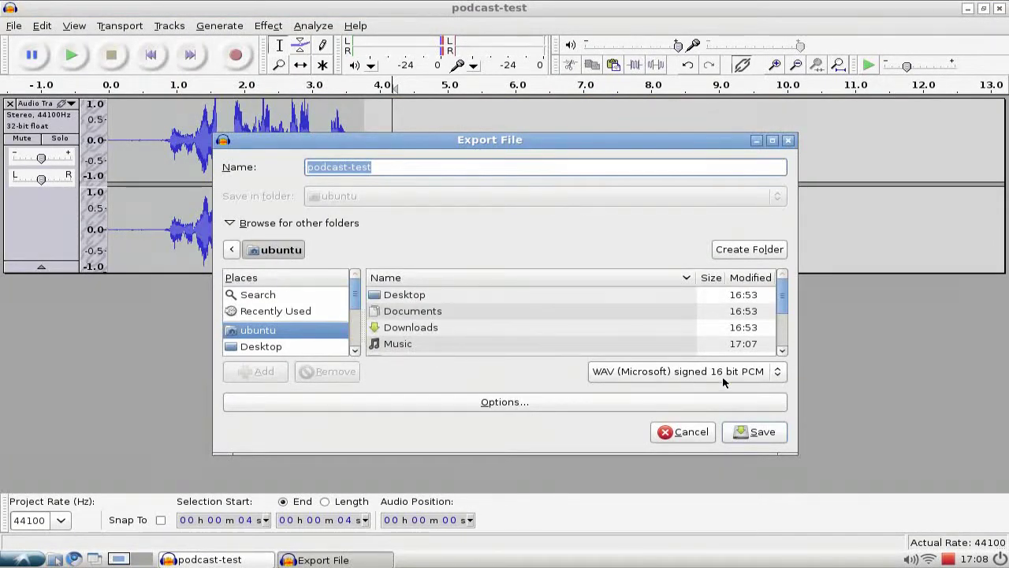
click(745, 376)
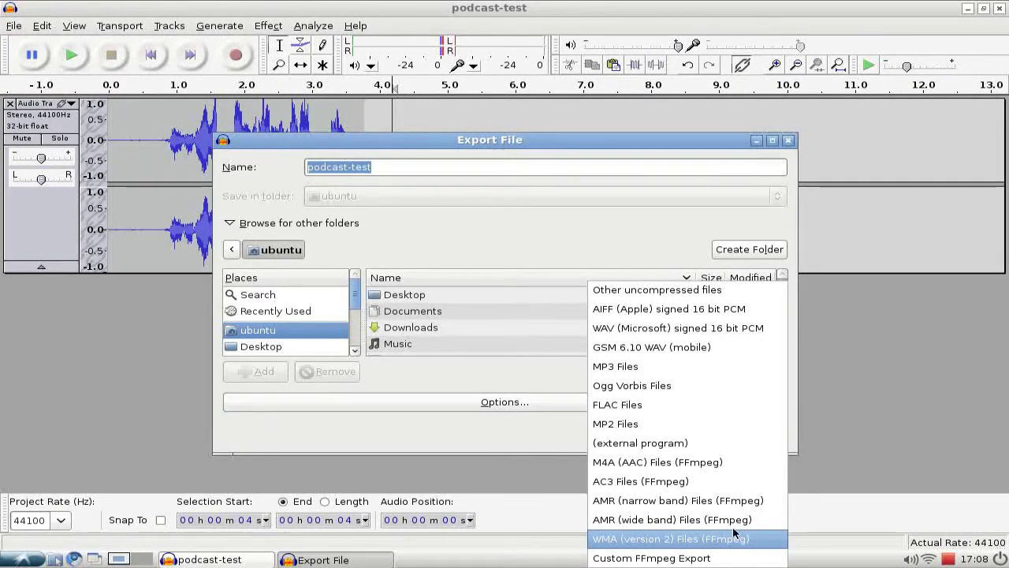
click(671, 386)
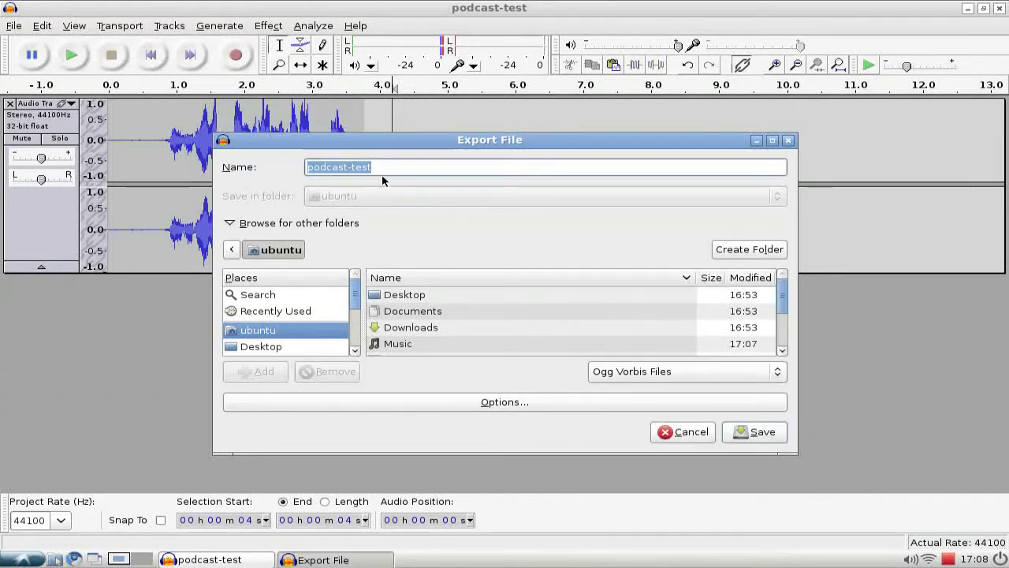
scroll(504, 323, down, 1)
double_click(397, 329)
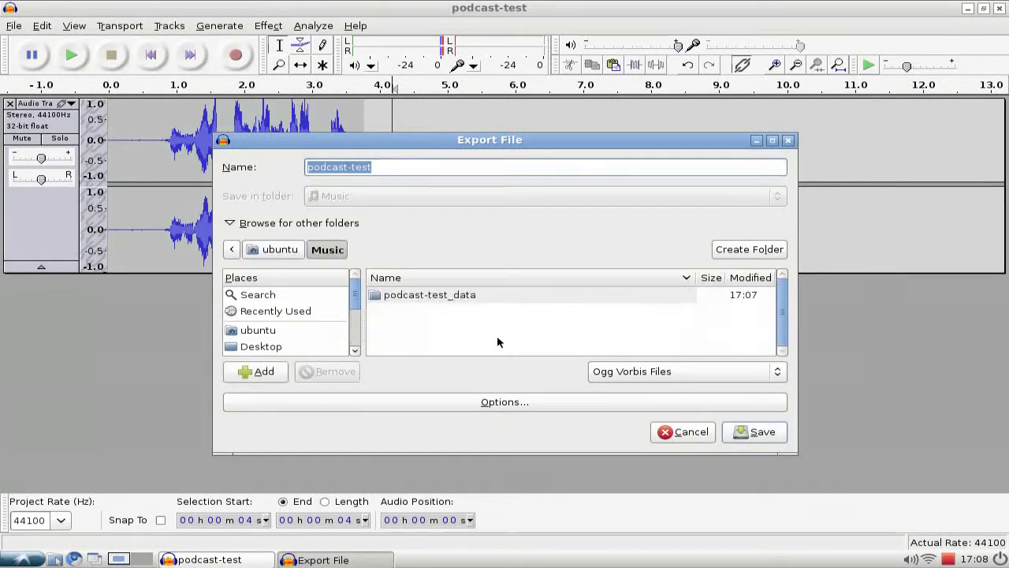
Set the Ogg Vorbis quality to 6 and save the export.
drag(489, 142, 488, 94)
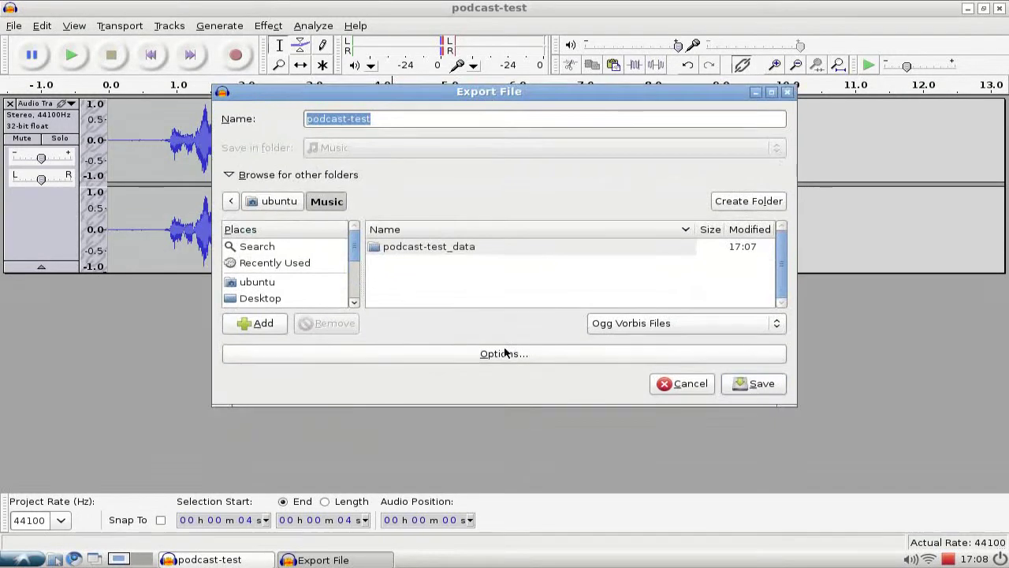
click(505, 354)
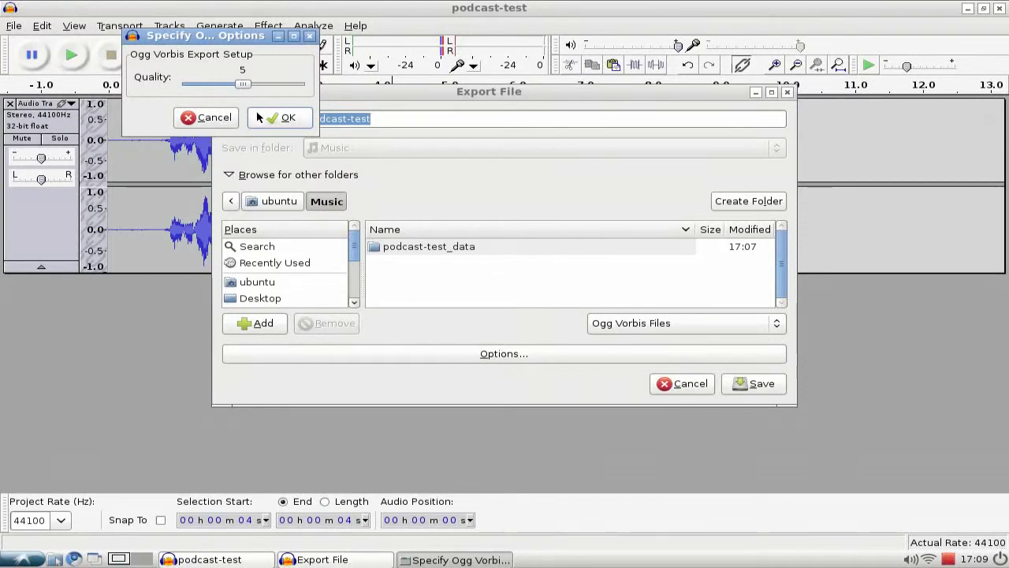
drag(246, 87, 254, 84)
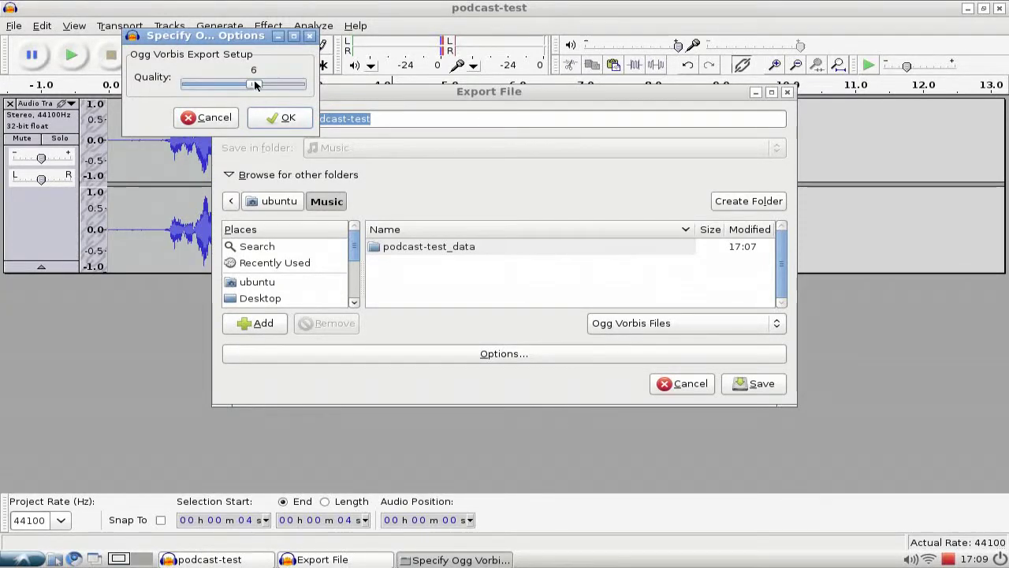
click(263, 117)
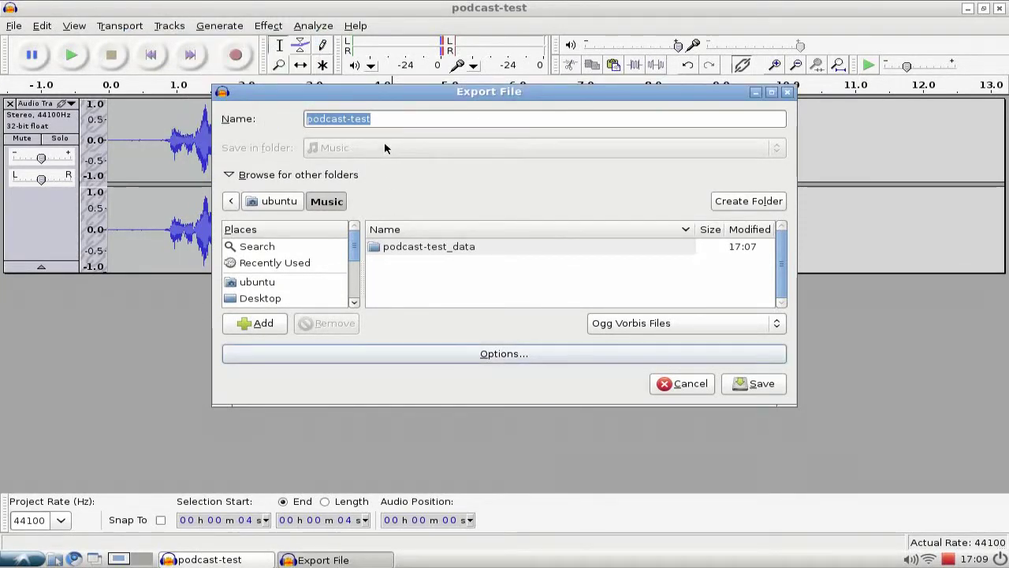
click(753, 384)
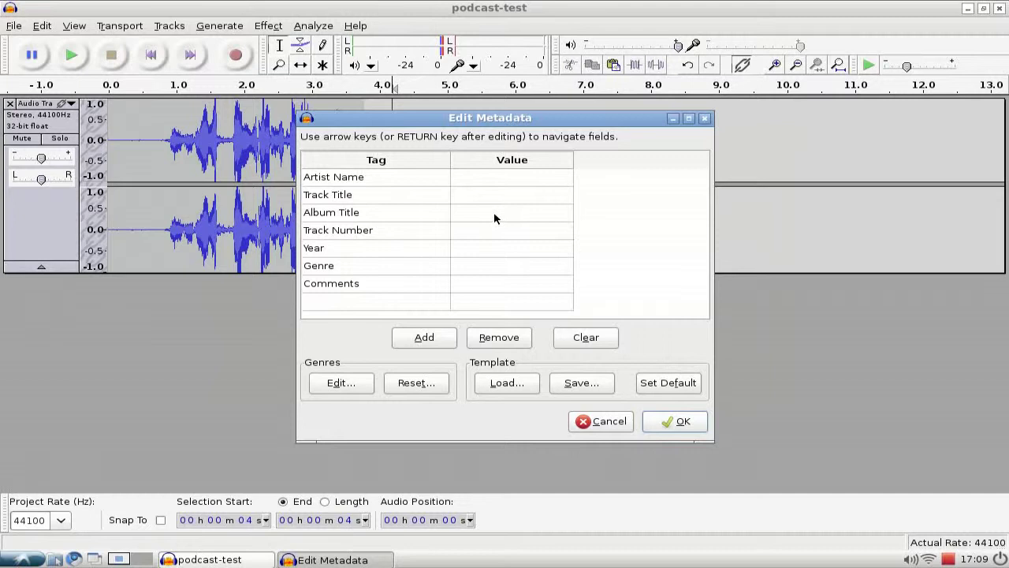
Enter the artist's name and album title 'Podcast Test' in Edit Metadata, then confirm.
click(495, 183)
text(Leszek Les)
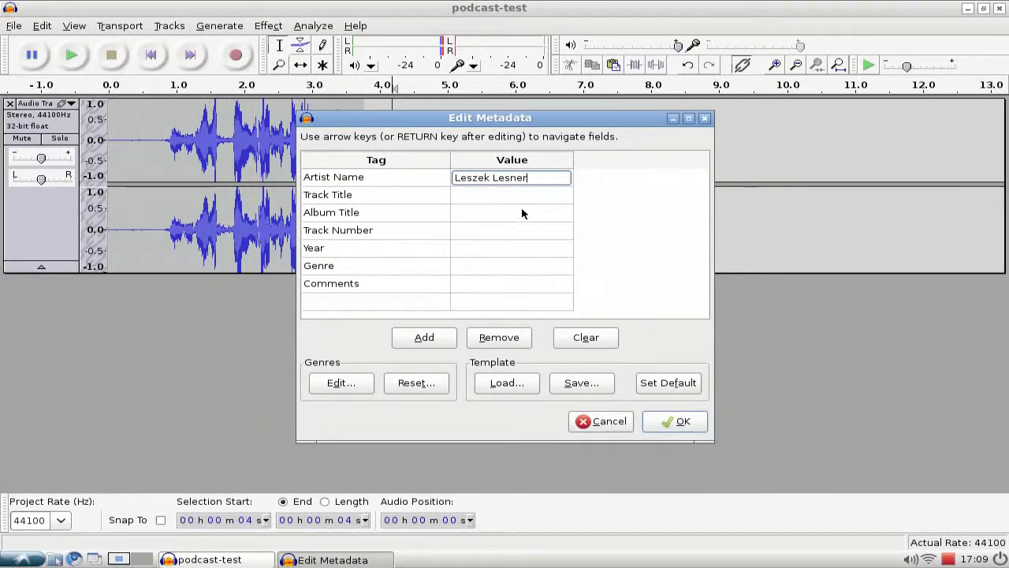
text(ner)
key(Return)
click(485, 215)
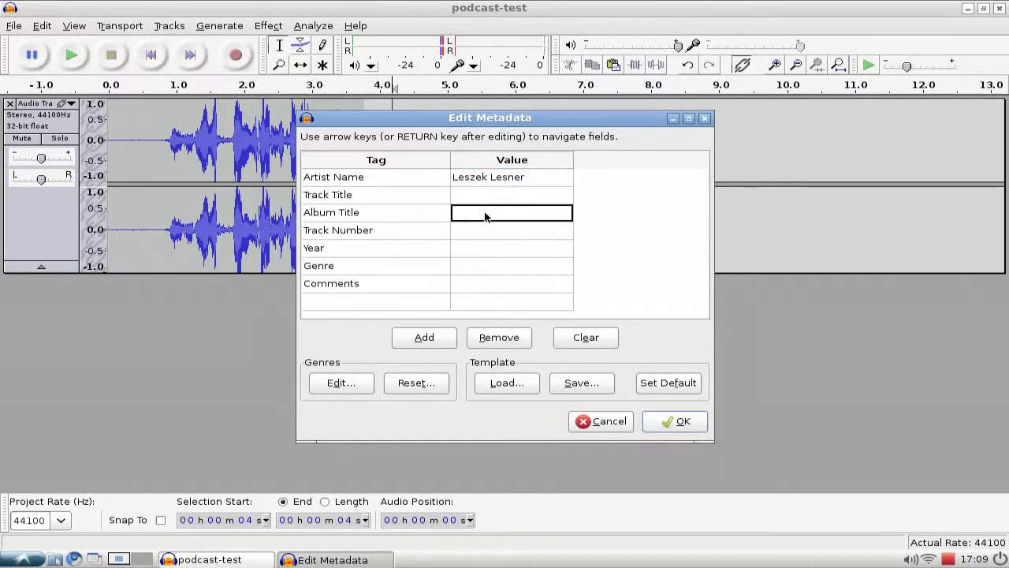
text(Pod)
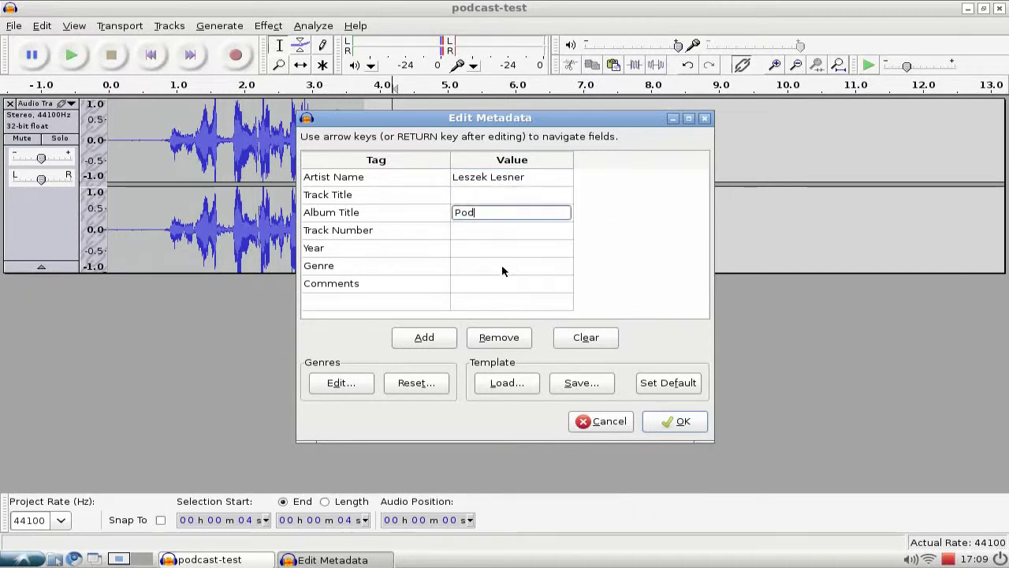
text(cast Test)
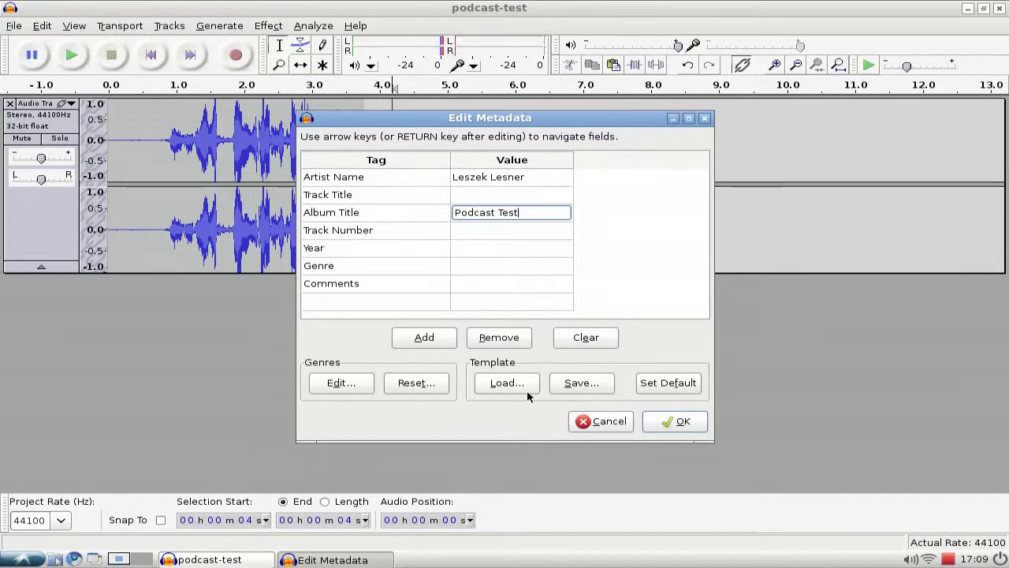
click(676, 425)
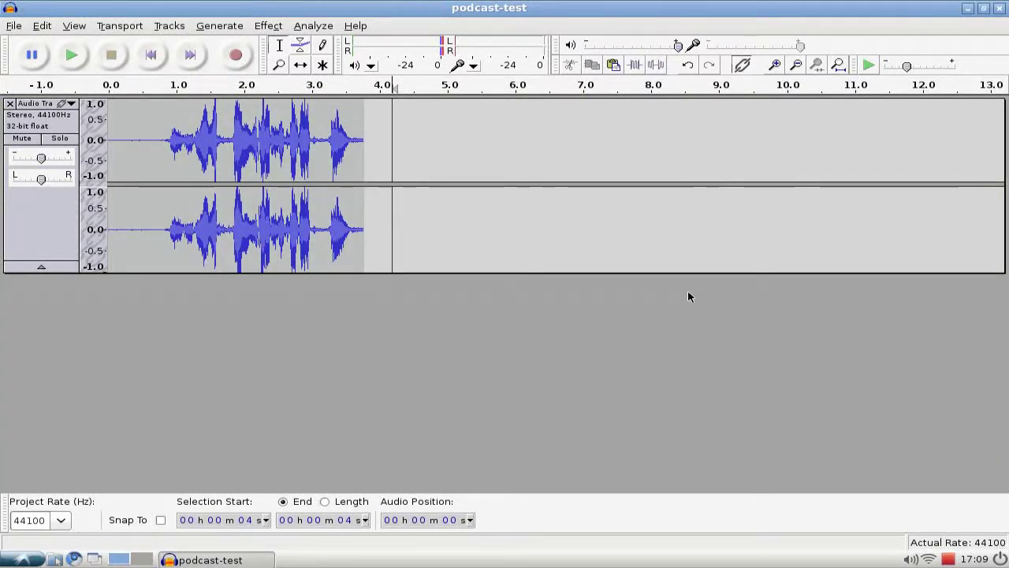
click(968, 8)
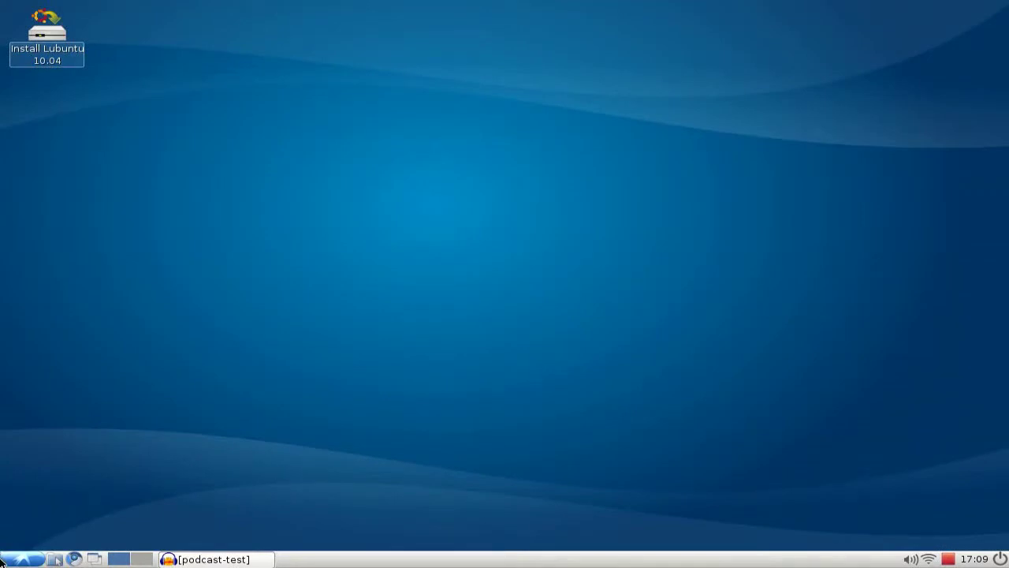
click(54, 559)
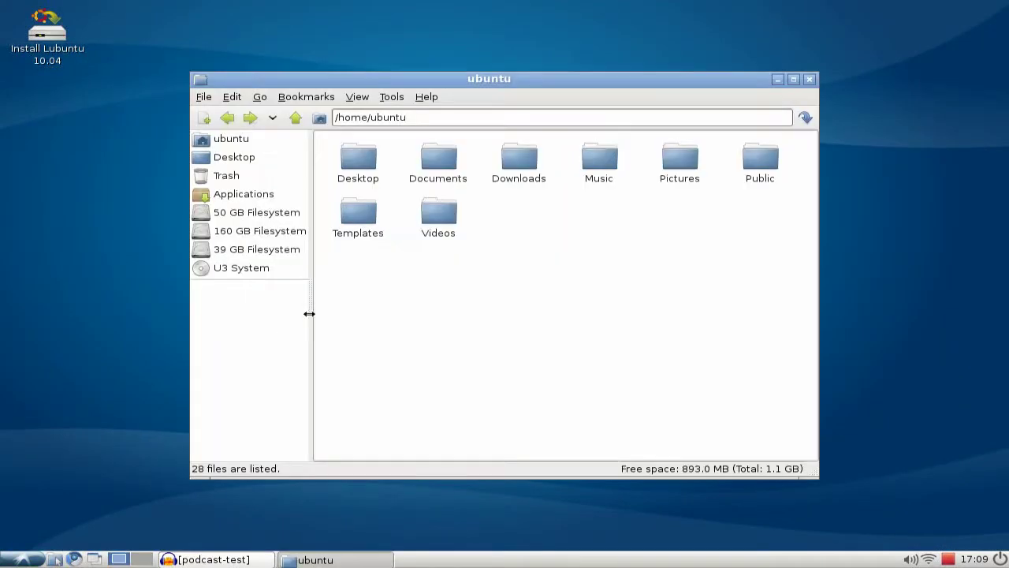
double_click(621, 180)
click(524, 188)
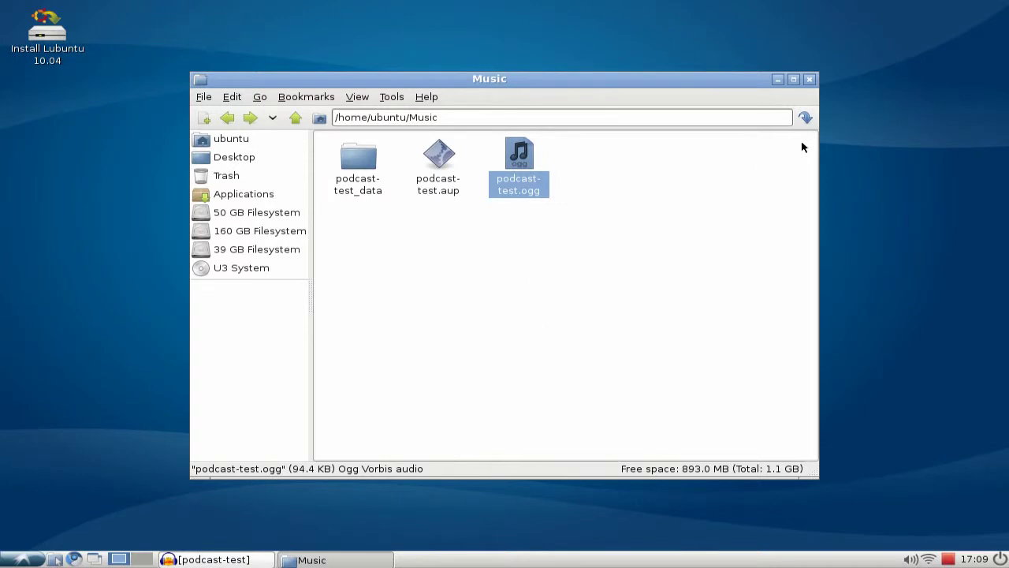
click(810, 82)
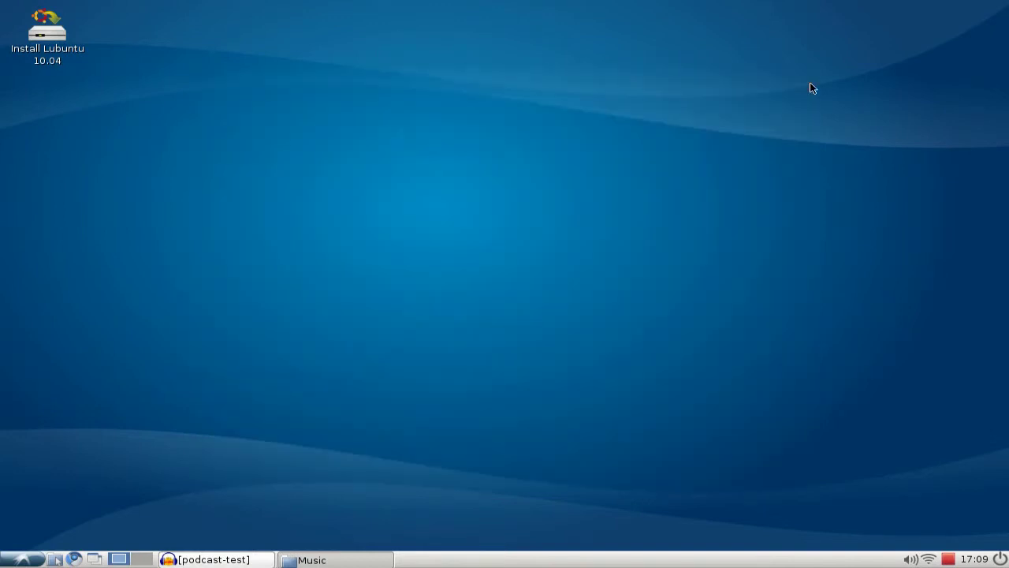
click(205, 559)
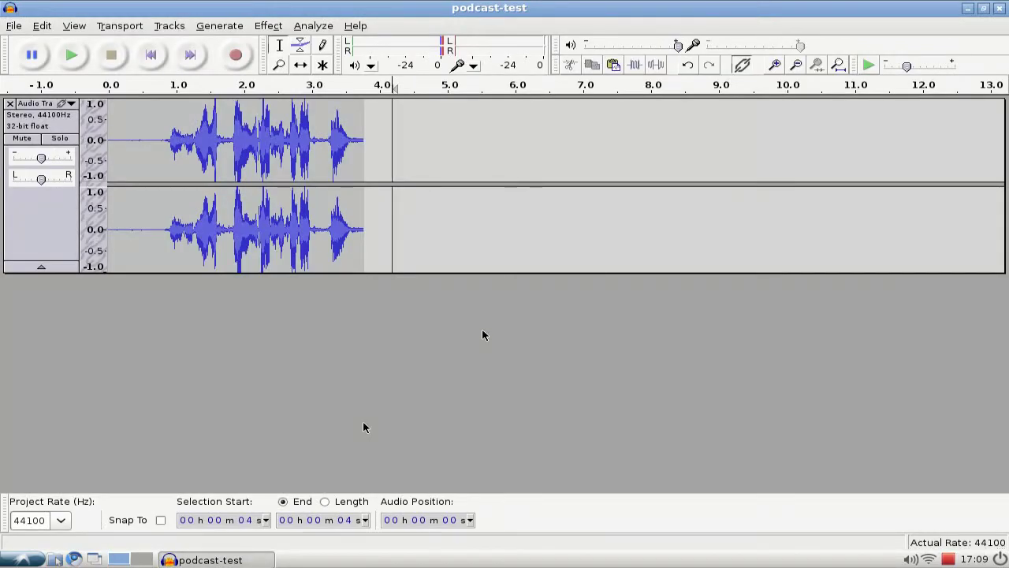